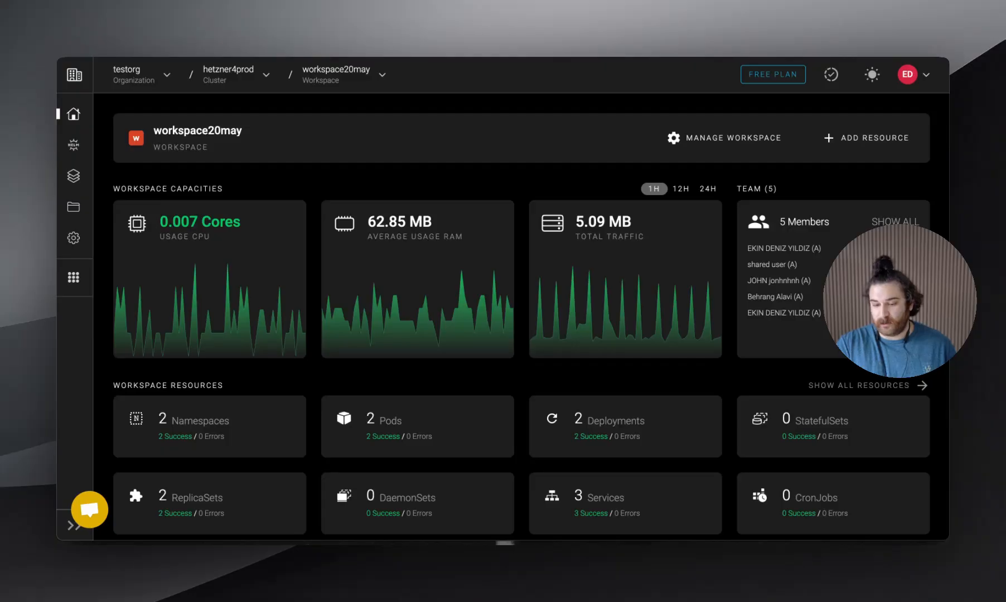
# Start adding a resource to workspace20may with the Pipeline Starter
pyautogui.click(866, 138)
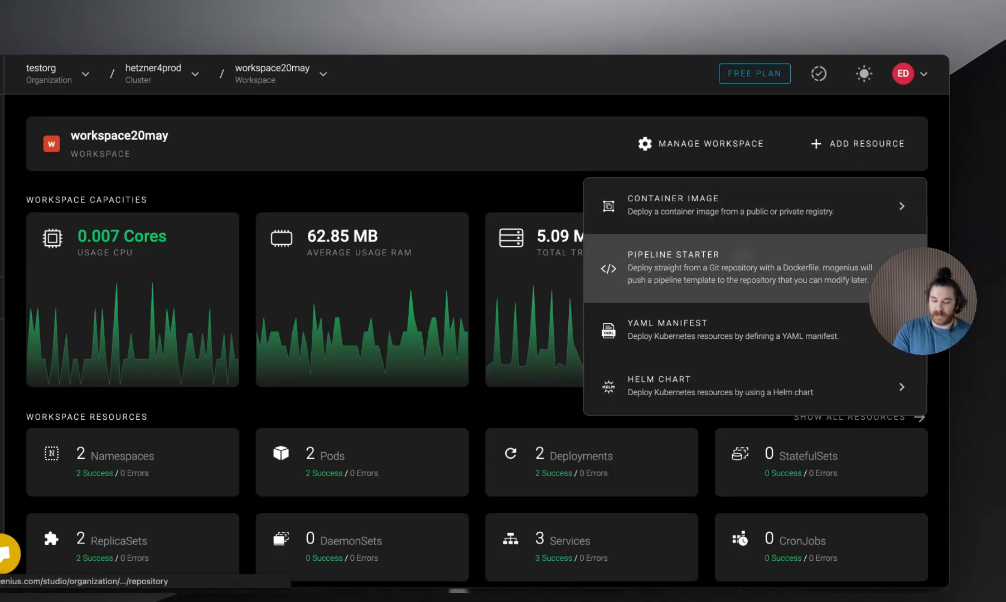
pyautogui.click(743, 256)
pyautogui.scroll(-3, 521, 312)
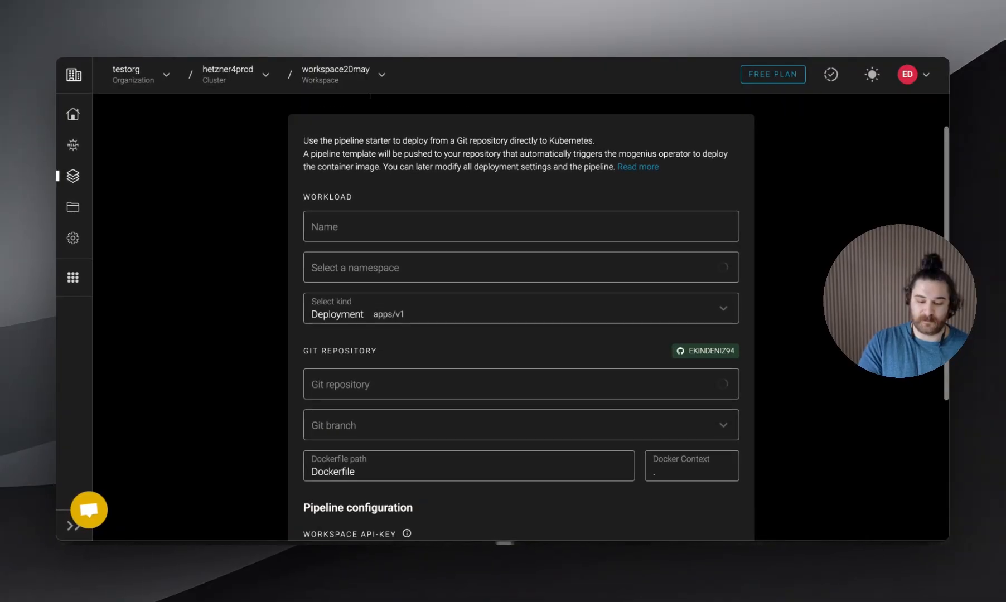
pyautogui.scroll(-2, 624, 393)
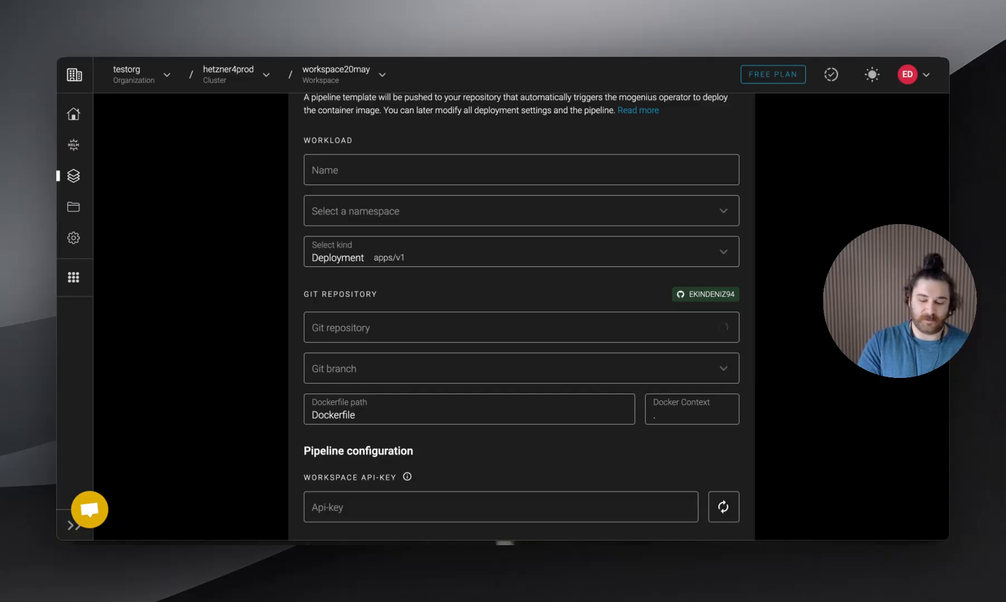
# Choose the Angular19ac4e3b84f3f11e Git repository as the deployment source
pyautogui.click(619, 329)
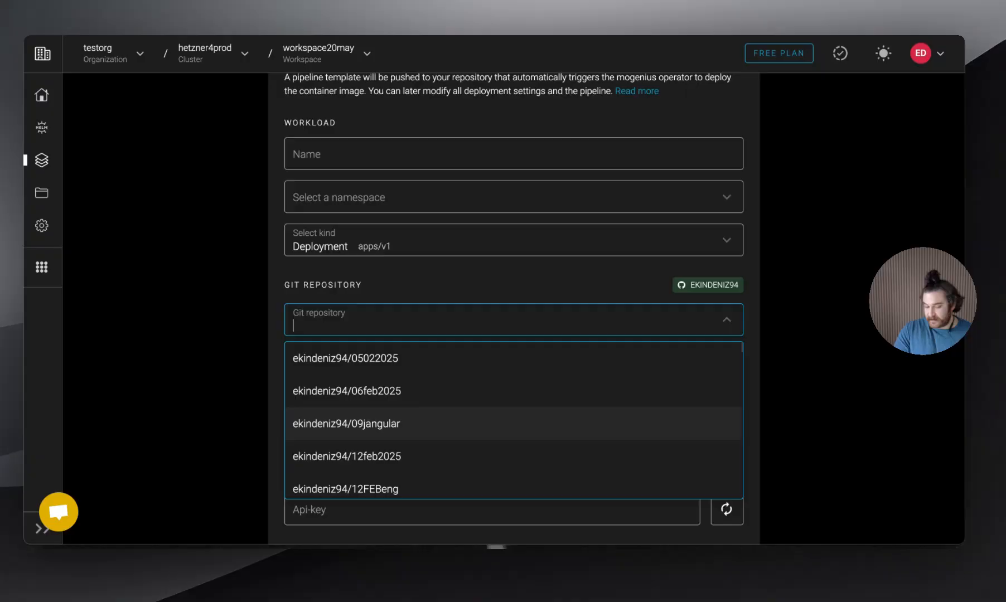
pyautogui.scroll(-10, 513, 424)
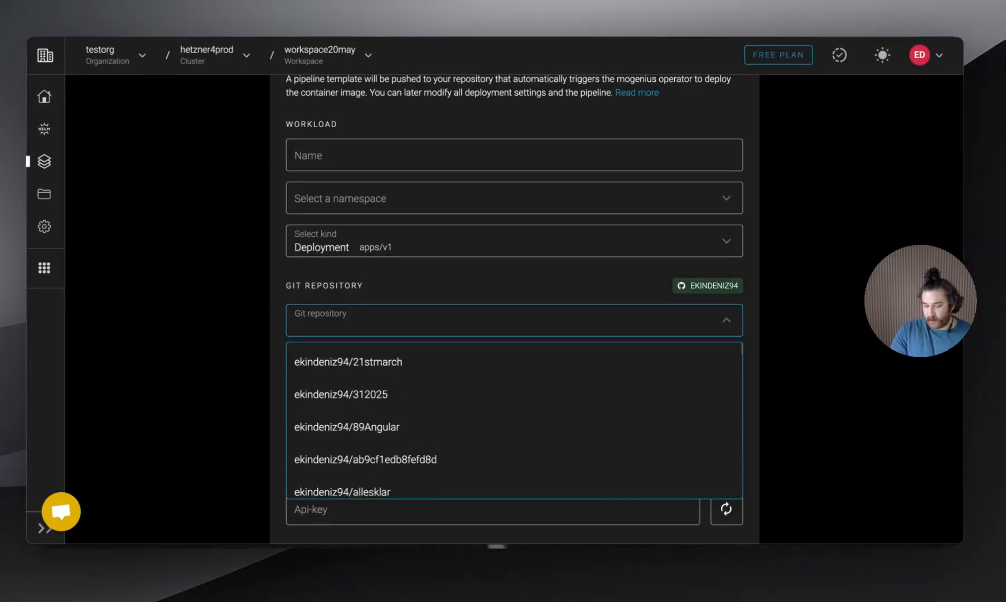
pyautogui.scroll(-5, 529, 440)
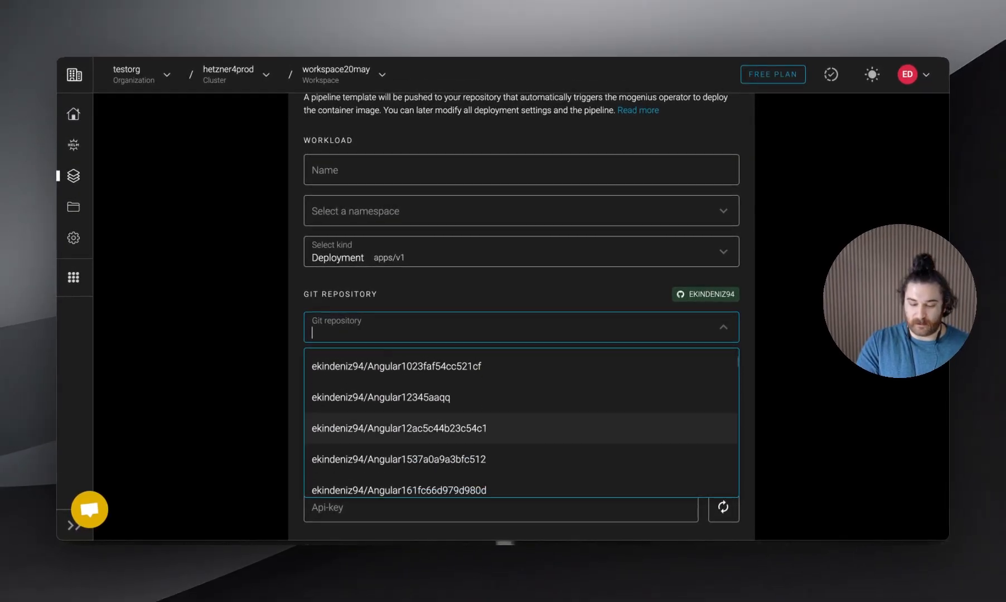
pyautogui.click(512, 484)
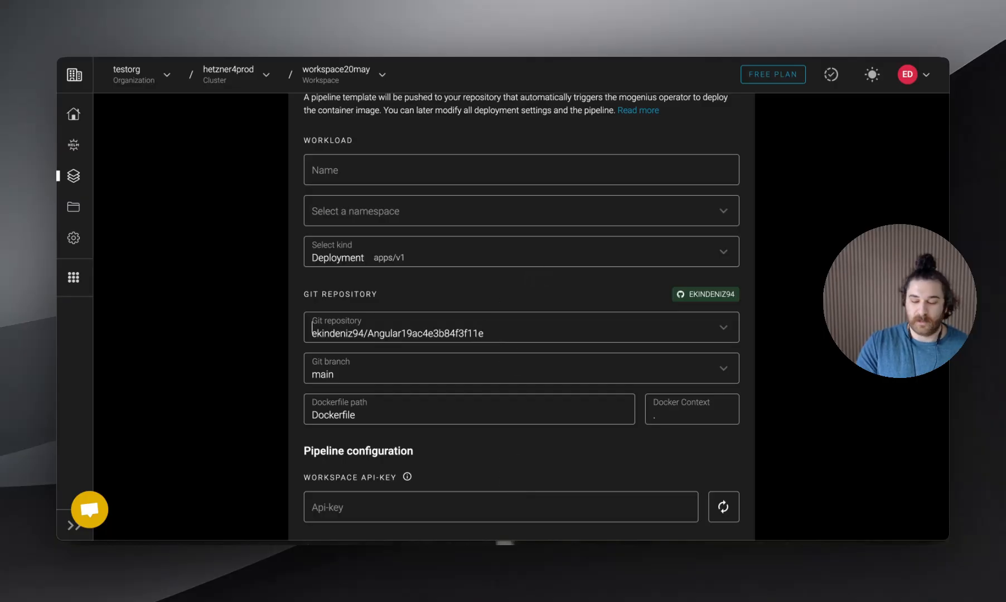
# Set the workload's namespace to default and name it test-repo
pyautogui.click(522, 211)
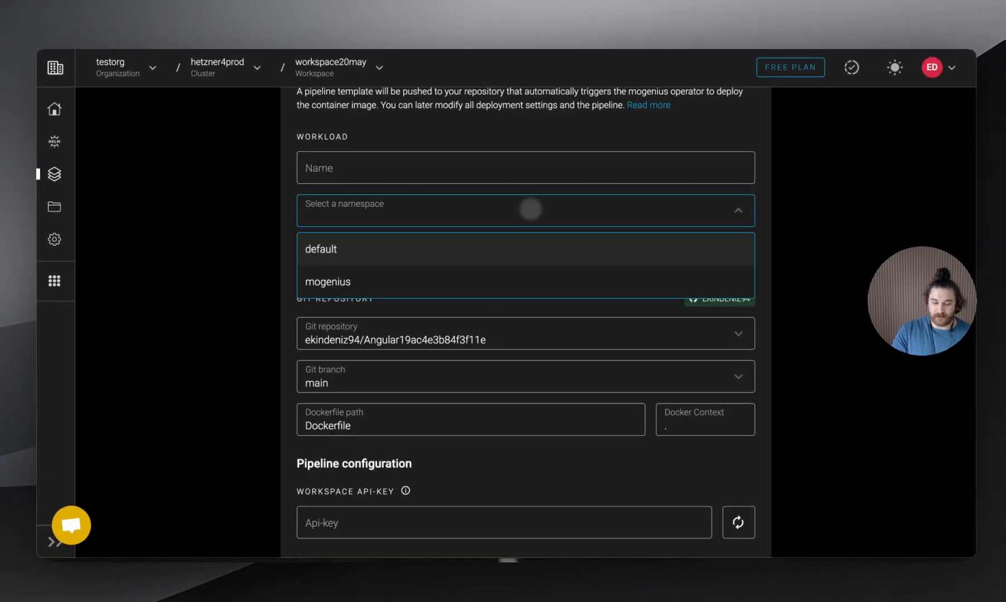
pyautogui.click(498, 245)
pyautogui.click(481, 166)
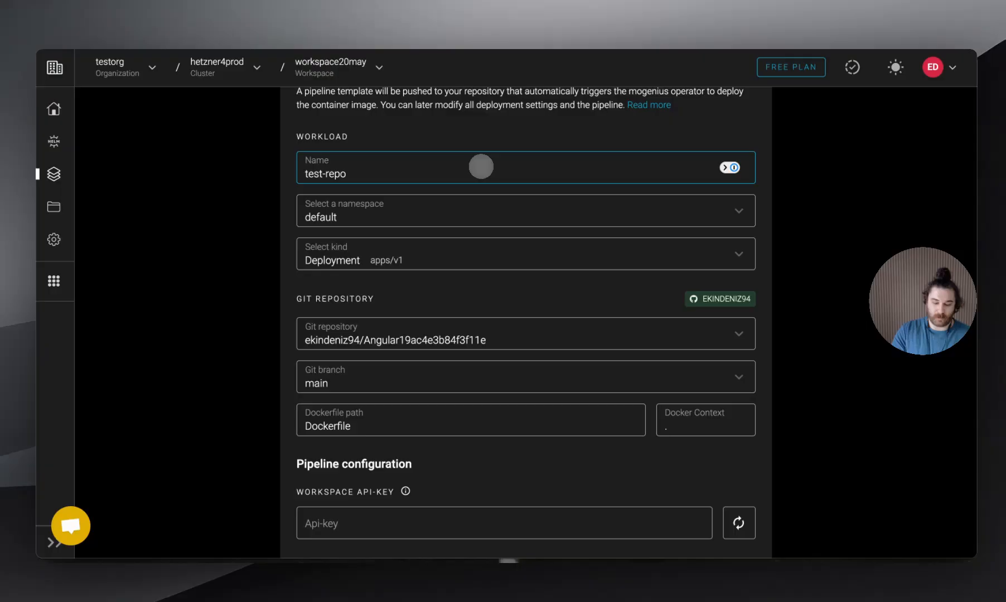
# Generate the workspace API key and select image-pull-secret-ghcr-iaxjn0 as the image pull secret
pyautogui.scroll(-5, 423, 341)
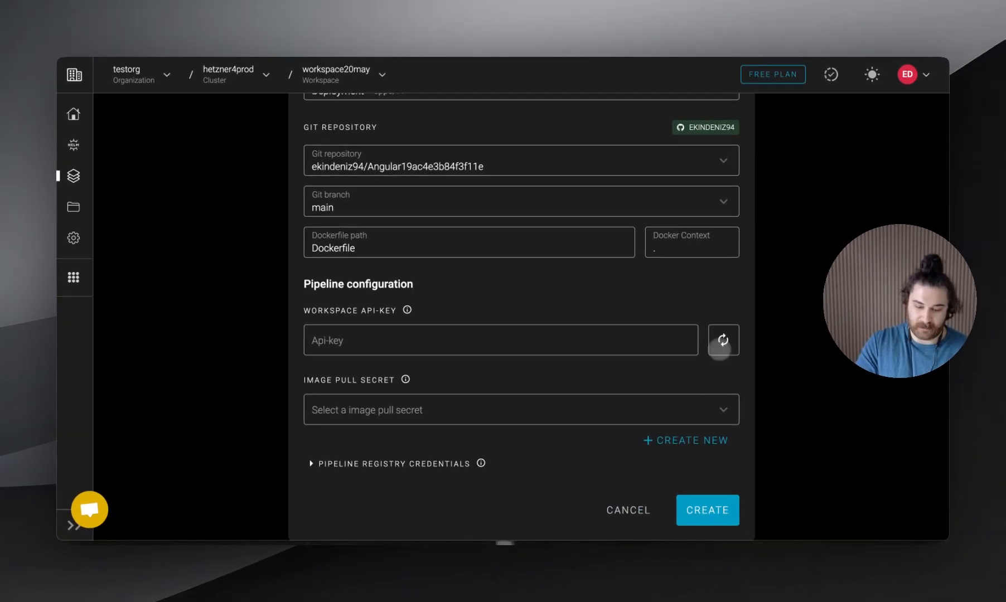
pyautogui.click(722, 341)
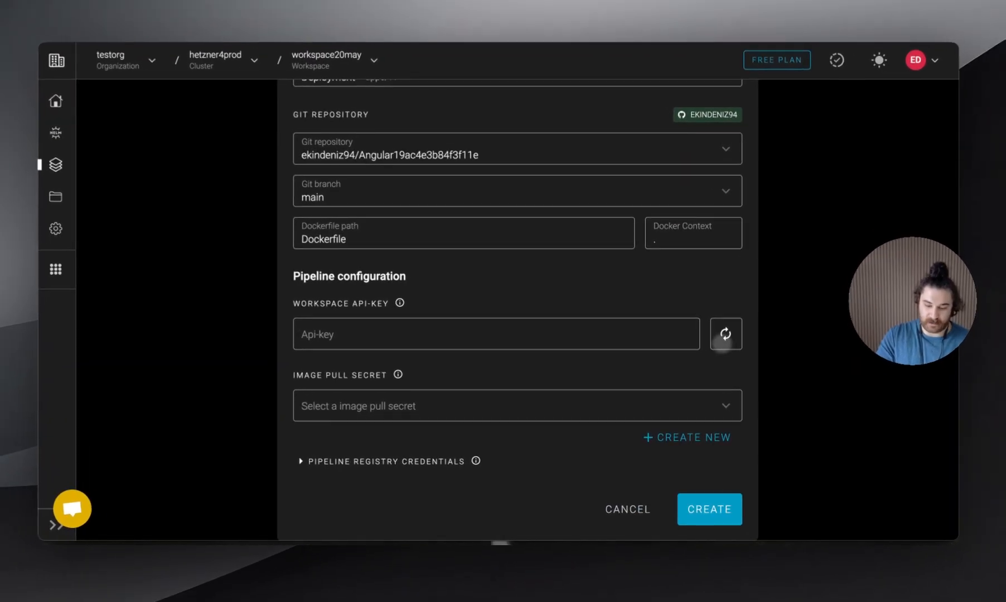
pyautogui.click(714, 394)
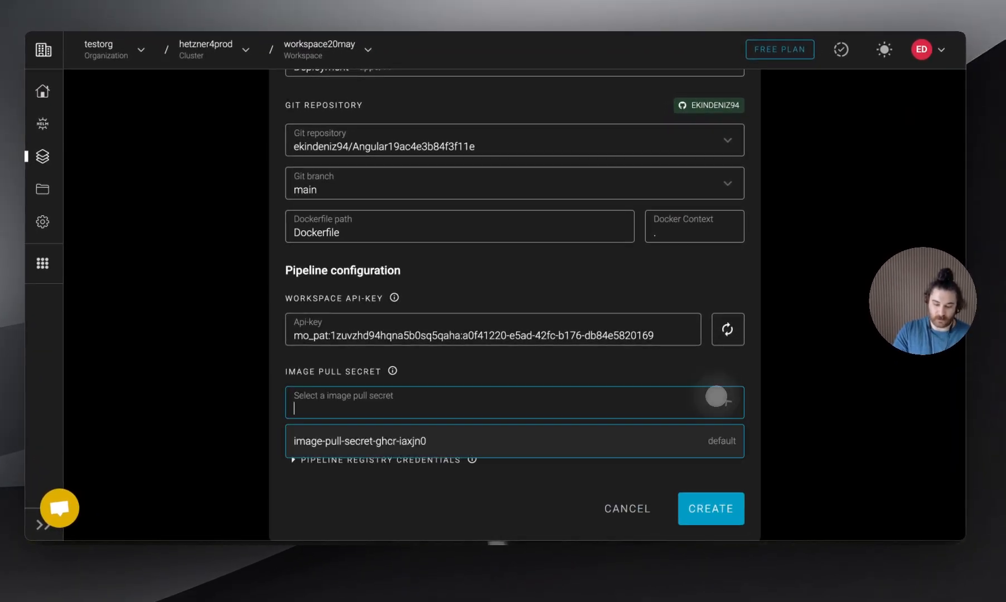
pyautogui.click(698, 443)
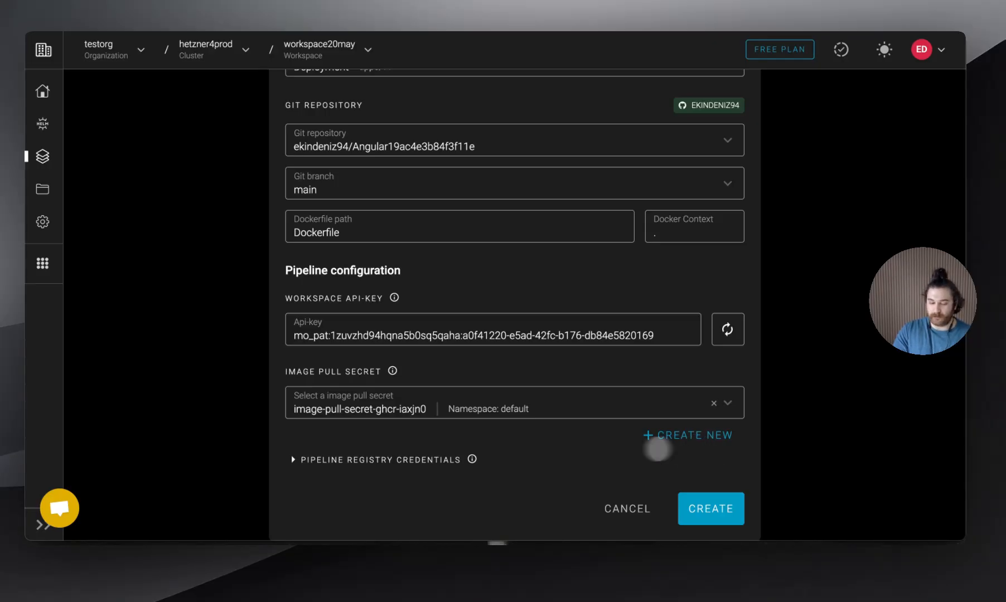
# Expand the pipeline registry credentials for review and create the test-repo deployment
pyautogui.click(418, 460)
pyautogui.scroll(-3, 418, 460)
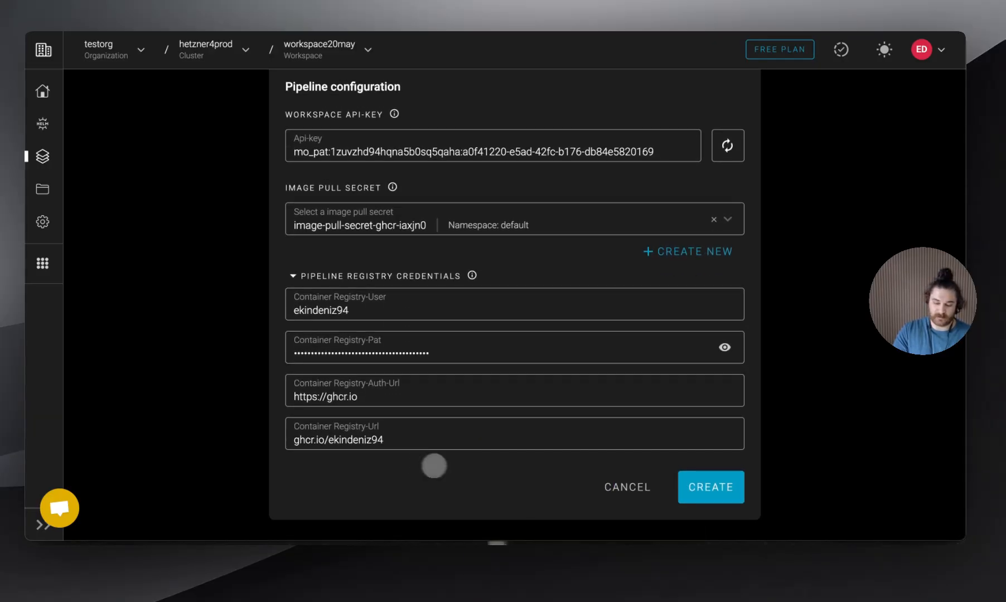
pyautogui.click(704, 484)
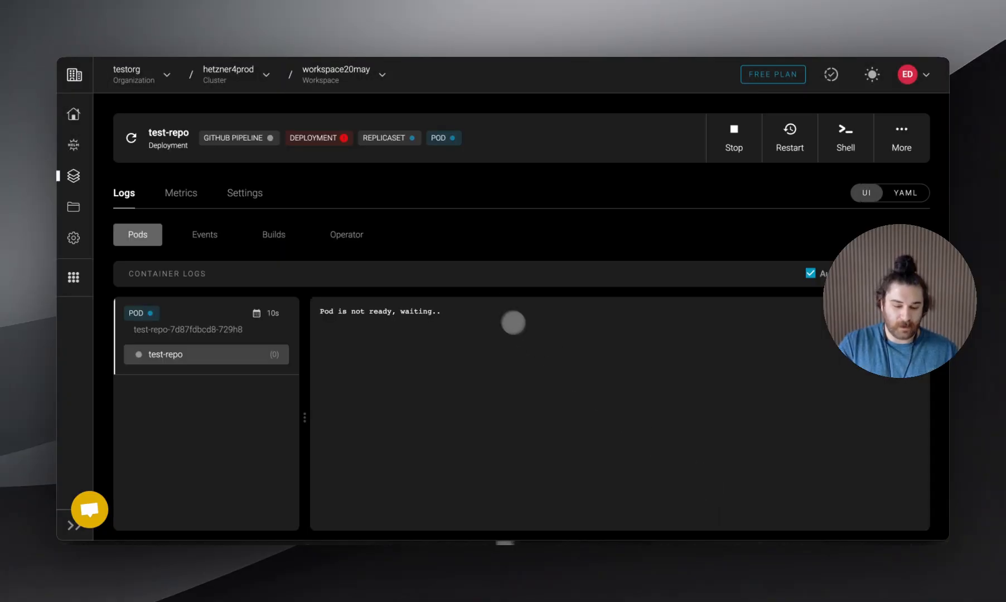
# Open the linked Git repository from the test-repo deployment's general settings
pyautogui.click(244, 193)
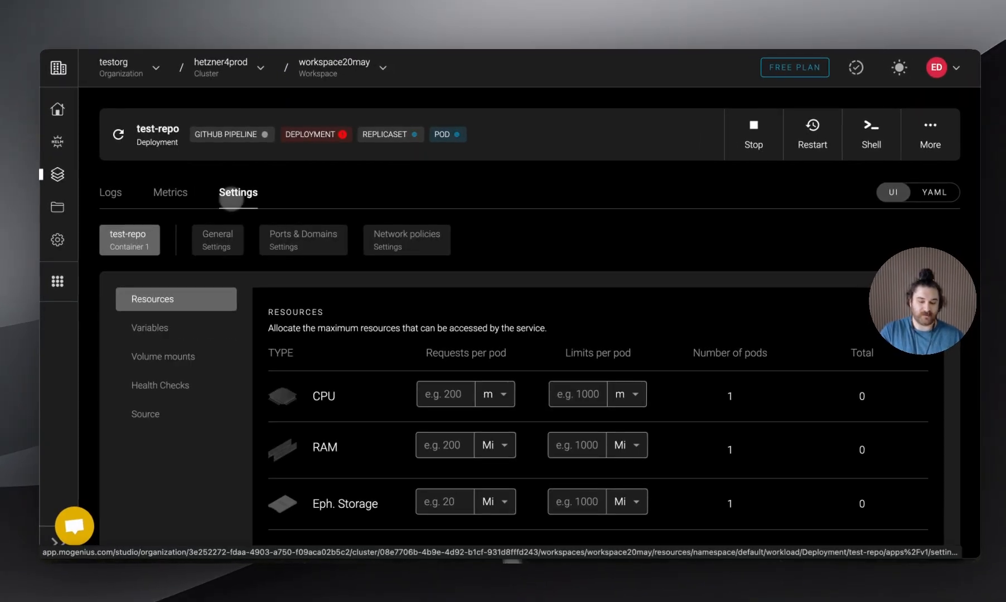
pyautogui.click(219, 234)
pyautogui.scroll(-4, 621, 307)
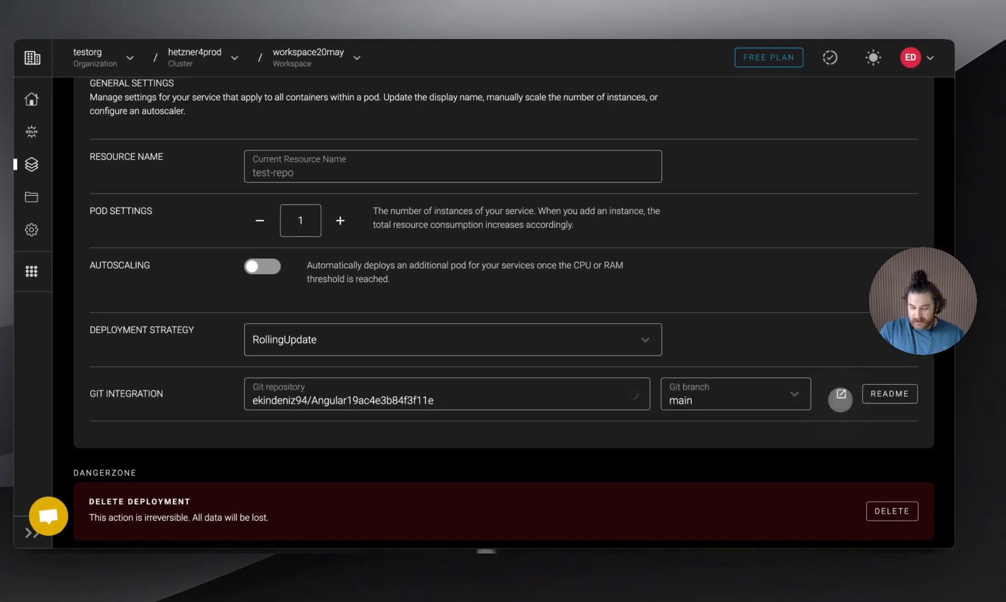
pyautogui.click(840, 396)
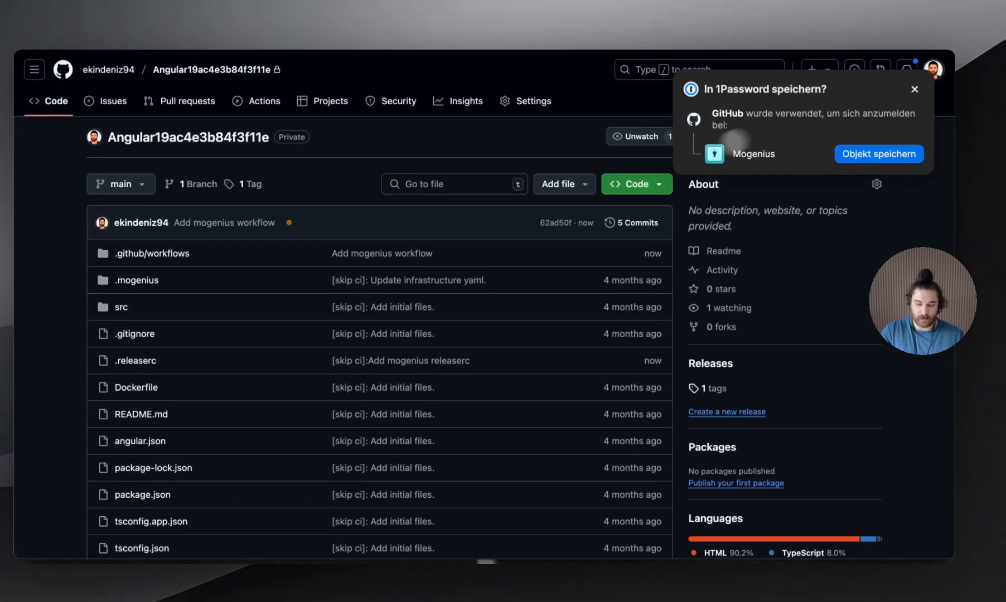
# Dismiss the 1Password save prompt and open the details of the latest commit's build-image check
pyautogui.click(914, 79)
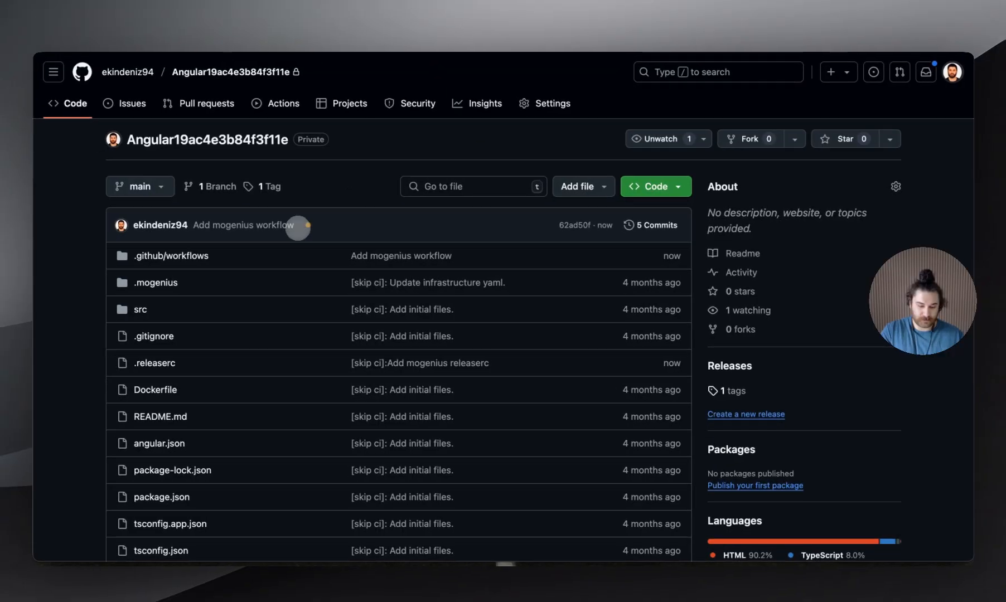
pyautogui.click(296, 228)
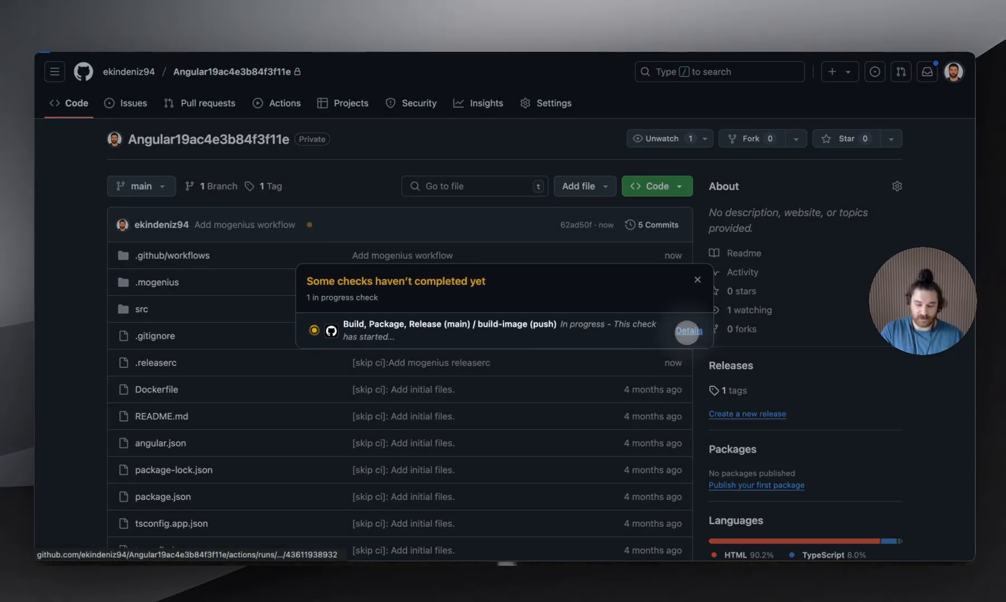
pyautogui.click(685, 331)
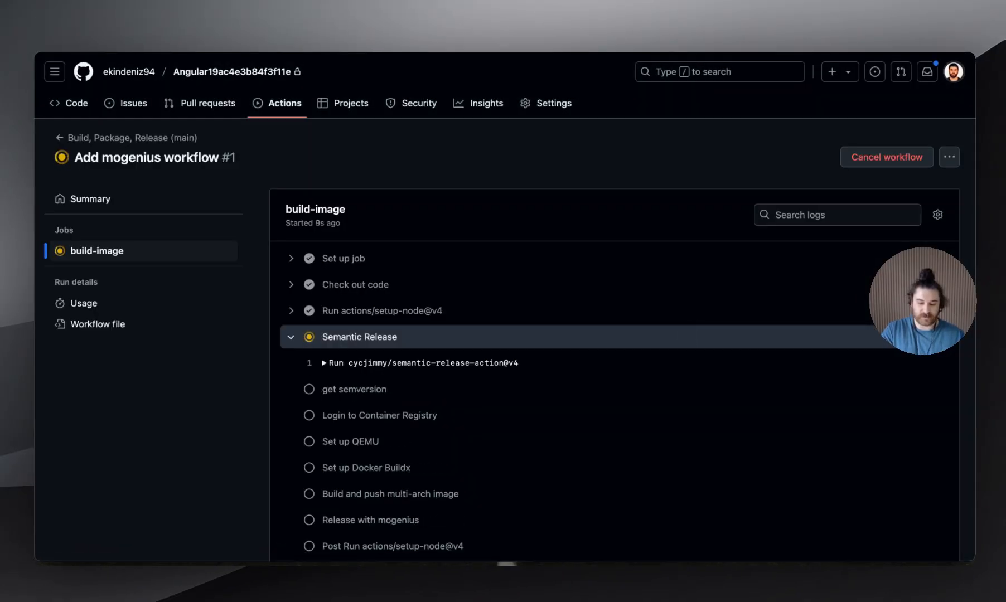
# Examine the build-image job log, including the release, post-job, and multi-arch image build and push sections
pyautogui.scroll(-3, 686, 332)
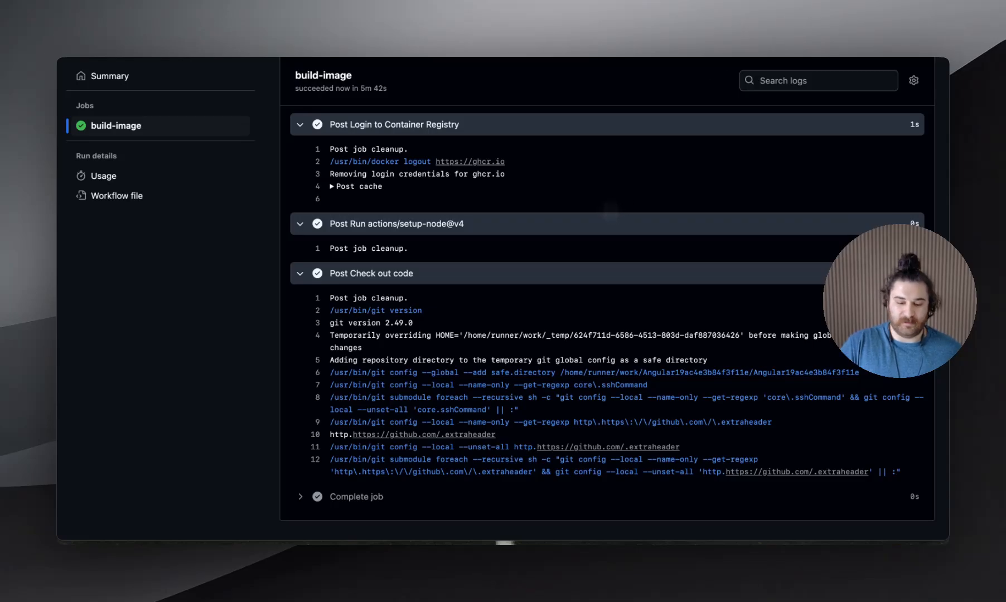
pyautogui.scroll(5, 611, 208)
pyautogui.scroll(5, 611, 324)
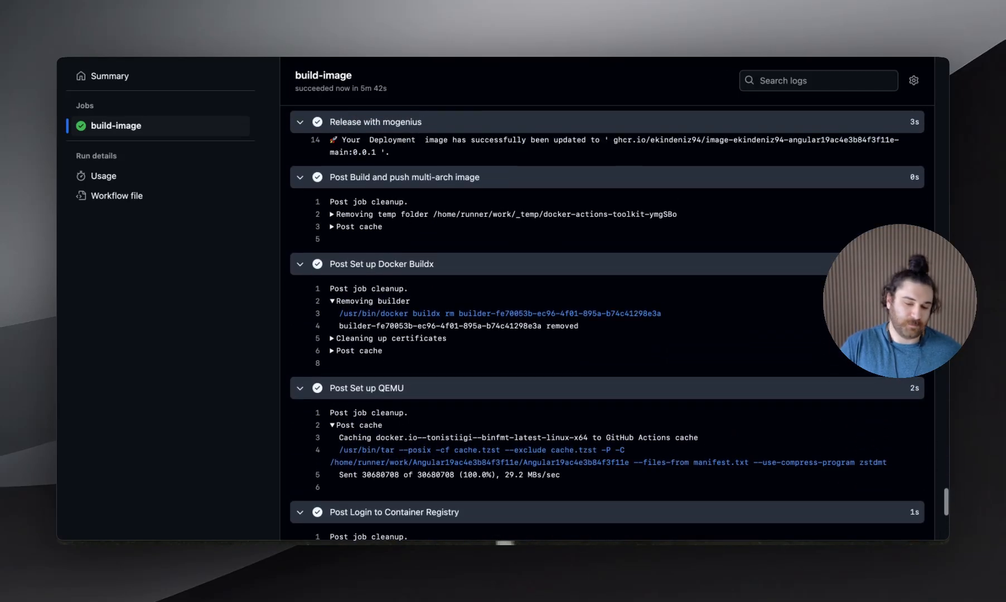
pyautogui.scroll(10, 611, 324)
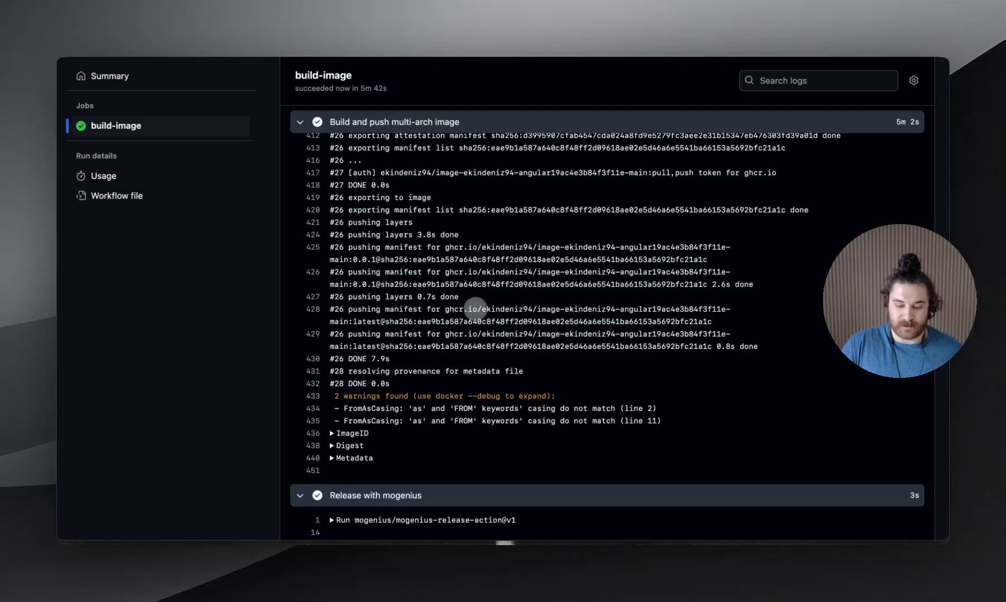
pyautogui.scroll(12, 475, 309)
pyautogui.scroll(1, 476, 310)
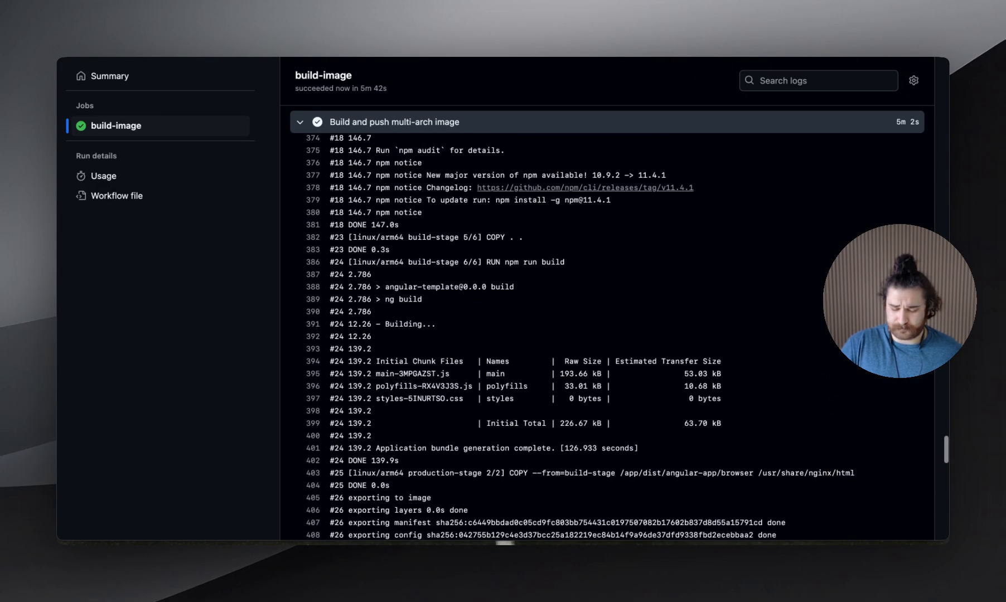
pyautogui.scroll(10, 480, 306)
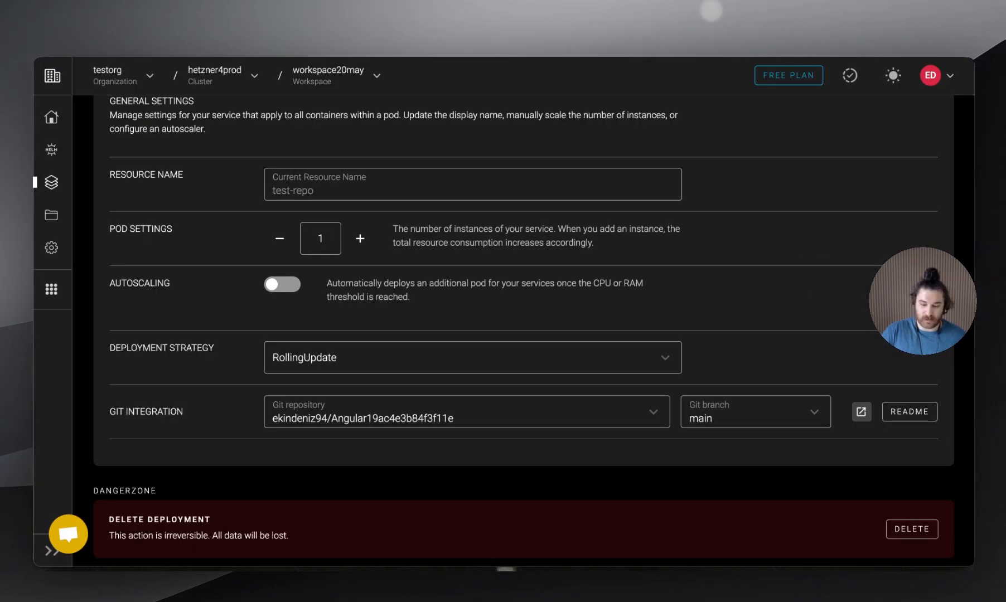
# Switch back to mogenius and check the test-repo deployment's GitHub pipeline status
pyautogui.scroll(5, 563, 239)
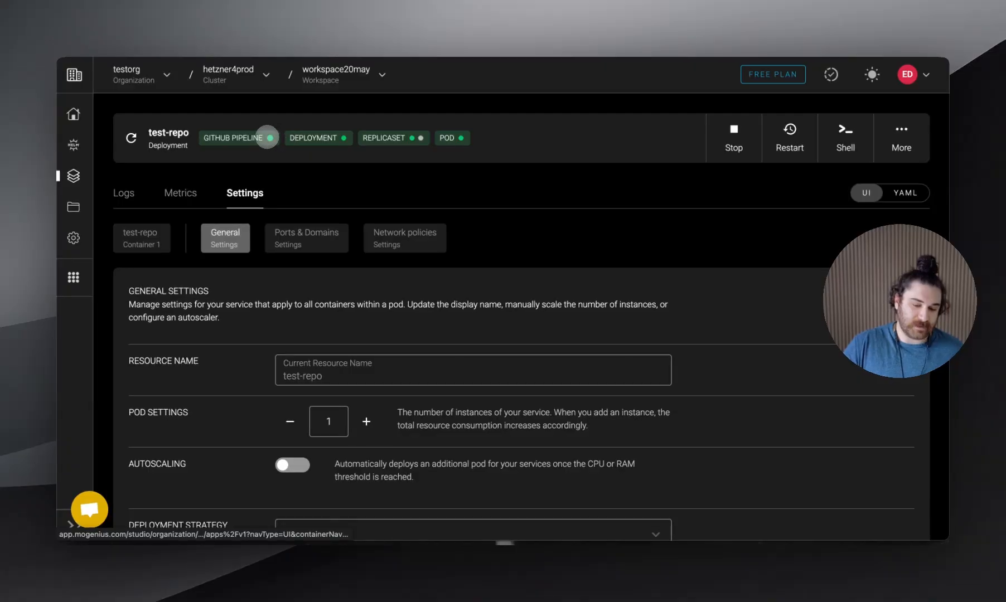
pyautogui.click(267, 137)
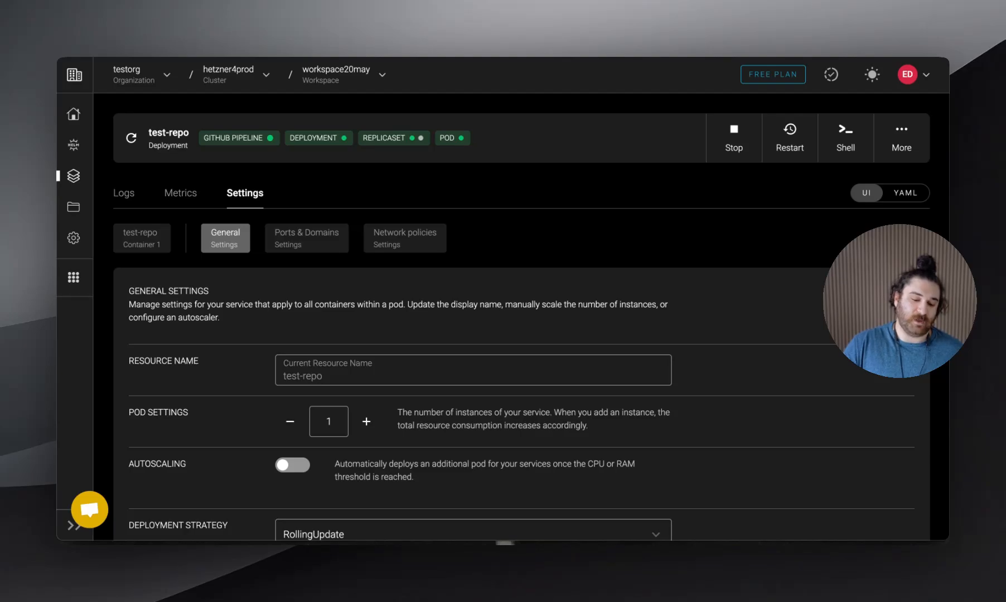
pyautogui.scroll(-1, 531, 304)
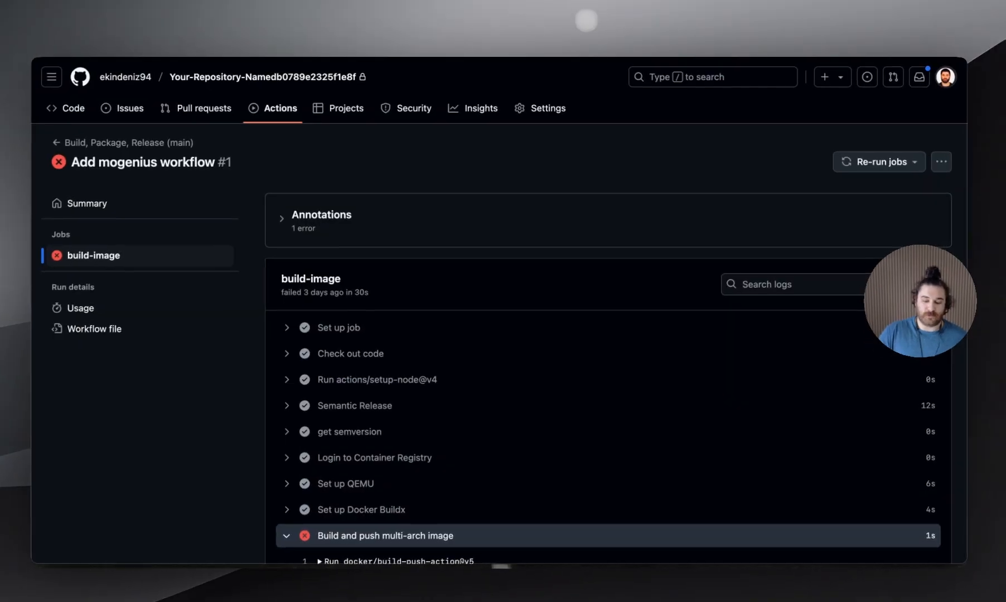
# Examine the "Build and push multi-arch image" log of the failed workflow run in the Your-Repository-Namedb0789e2325f1e8f repository on GitHub
pyautogui.scroll(-5, 494, 321)
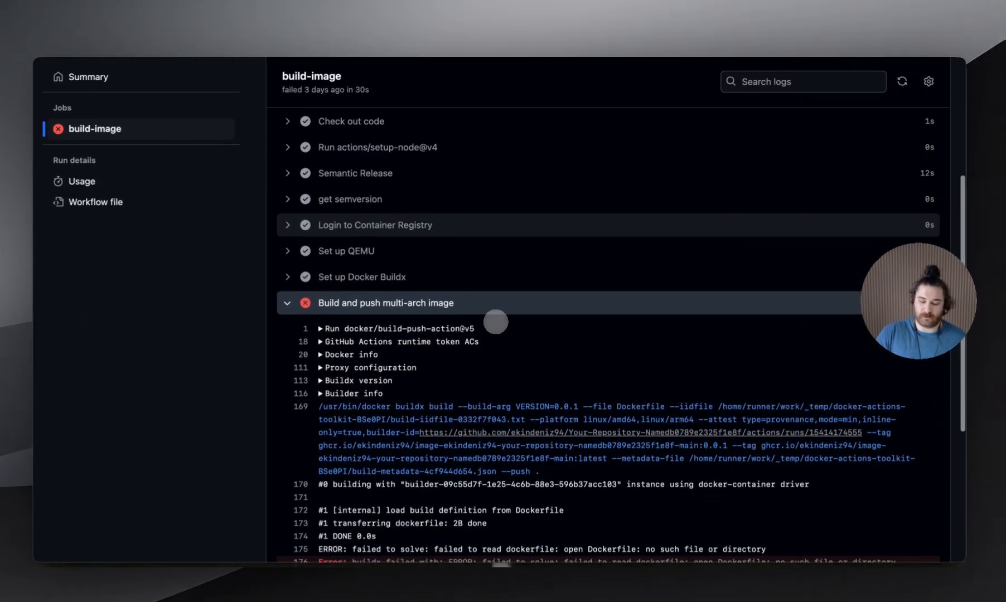
pyautogui.scroll(-4, 494, 312)
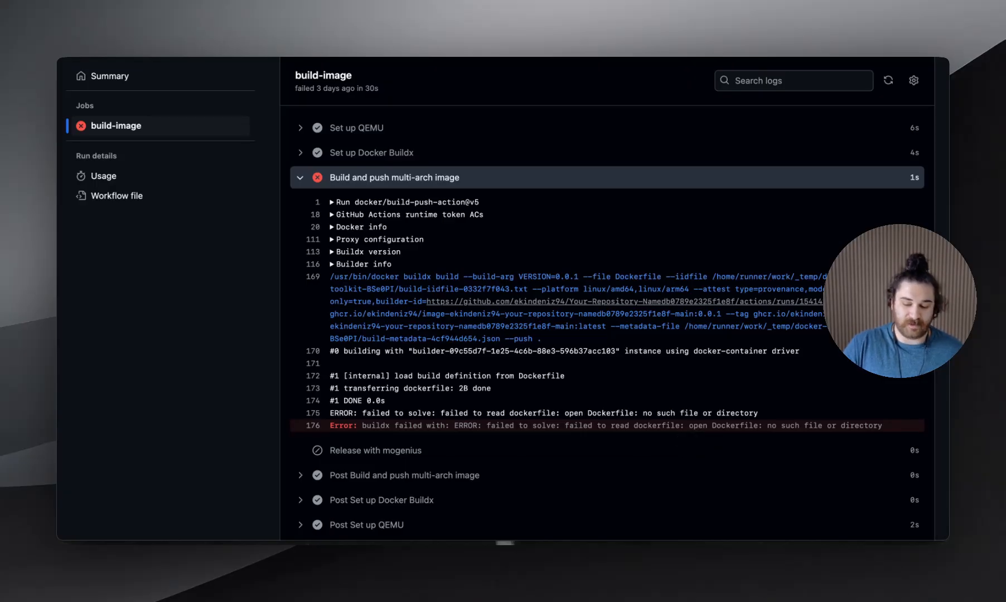
pyautogui.scroll(-1, 614, 323)
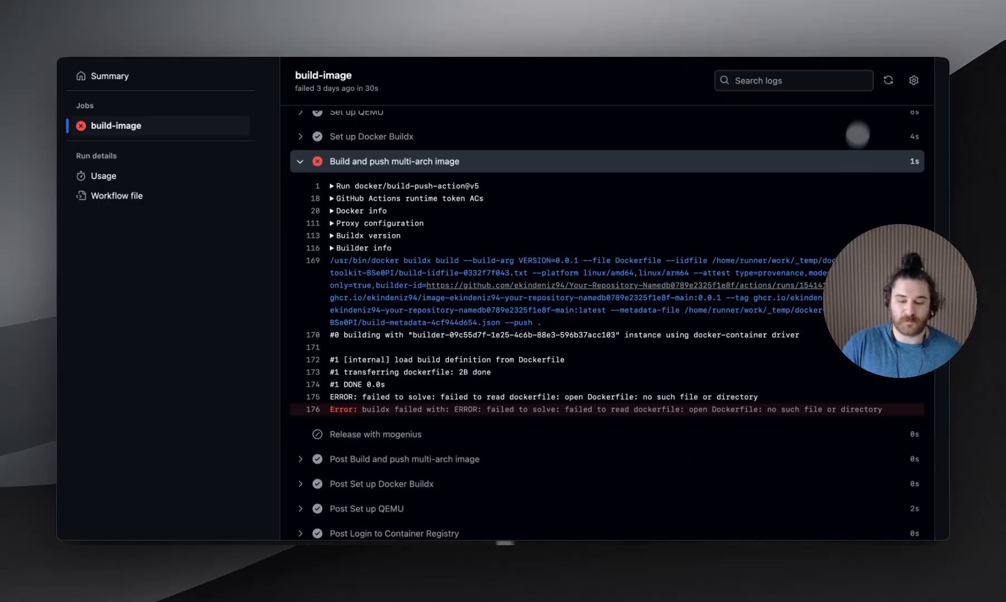
# Switch back to mogenius, set the test-repo deployment's number of pod instances to 3, and save
pyautogui.click(719, 44)
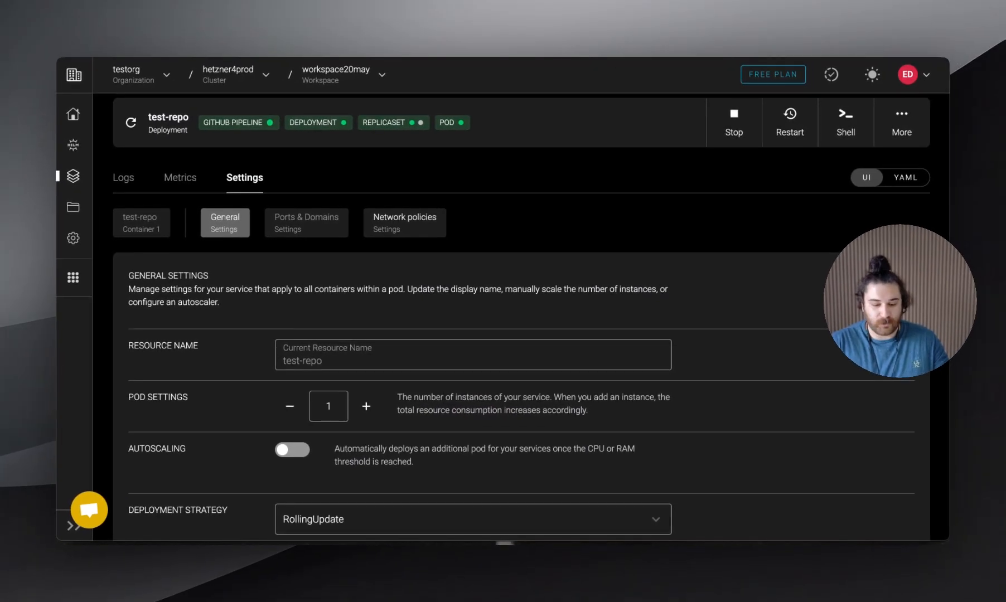
pyautogui.scroll(-5, 444, 214)
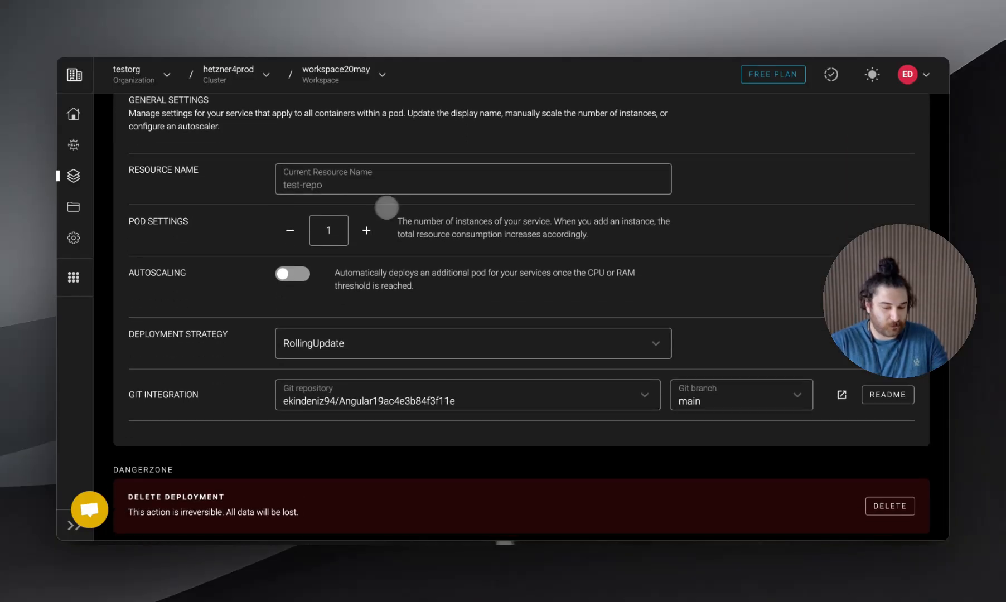
pyautogui.click(366, 230)
pyautogui.click(366, 230)
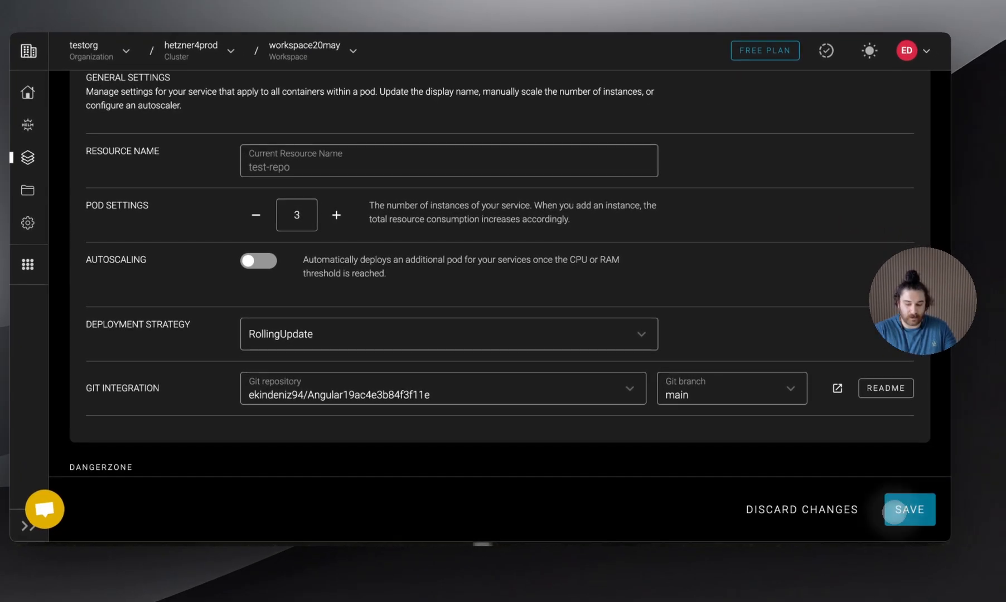
pyautogui.click(921, 516)
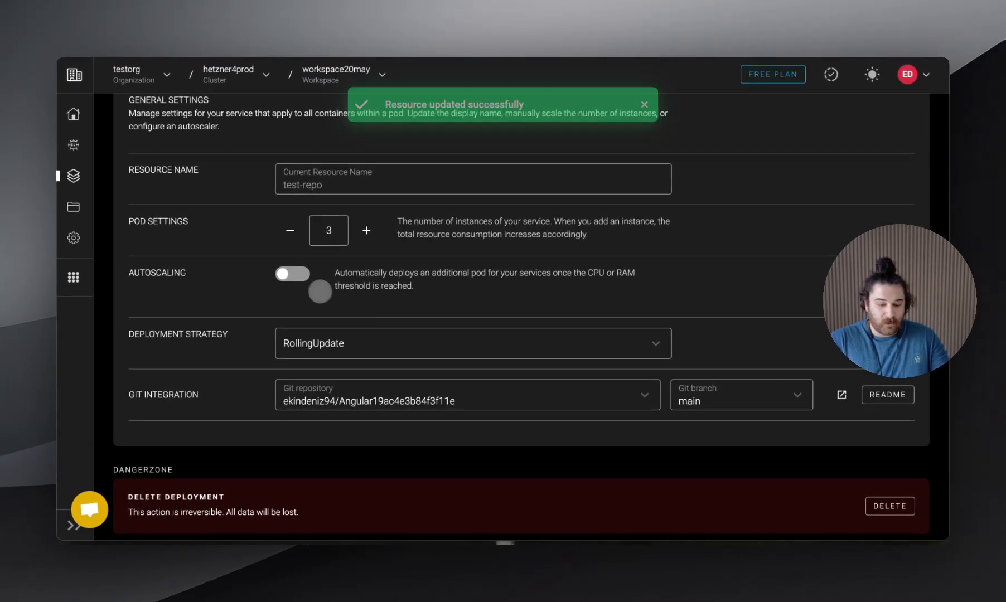
# Examine the autoscaling options and available deployment strategies in the test-repo general settings, discarding the autoscaling change
pyautogui.click(292, 273)
pyautogui.scroll(-2, 462, 329)
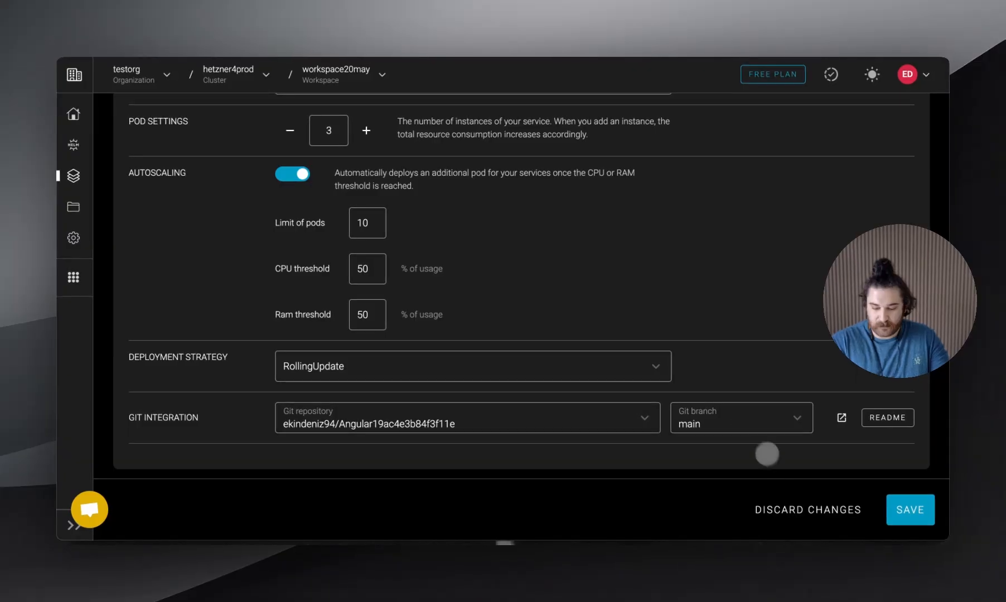
pyautogui.click(816, 507)
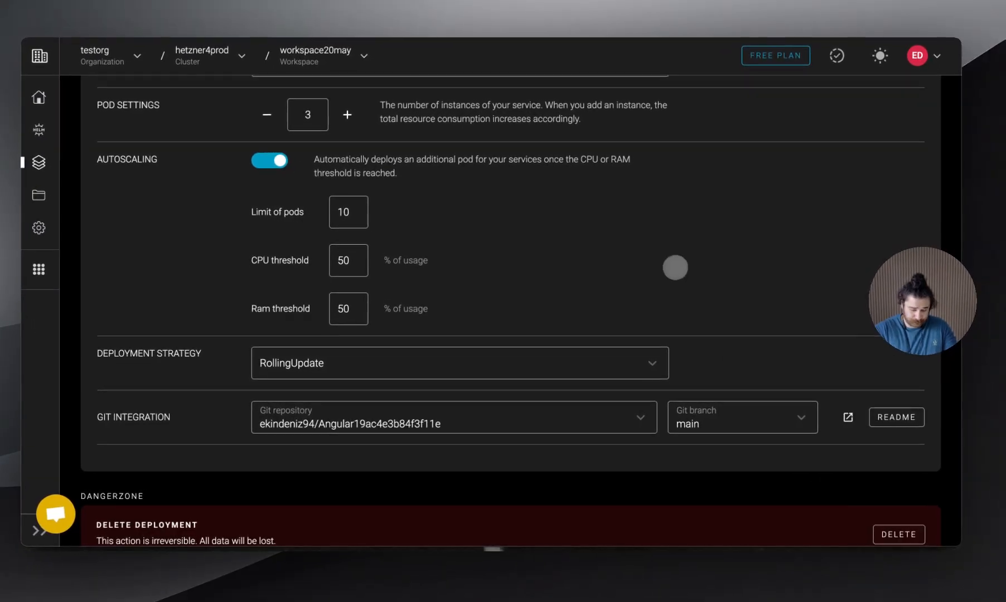
pyautogui.scroll(-1, 613, 310)
pyautogui.click(593, 329)
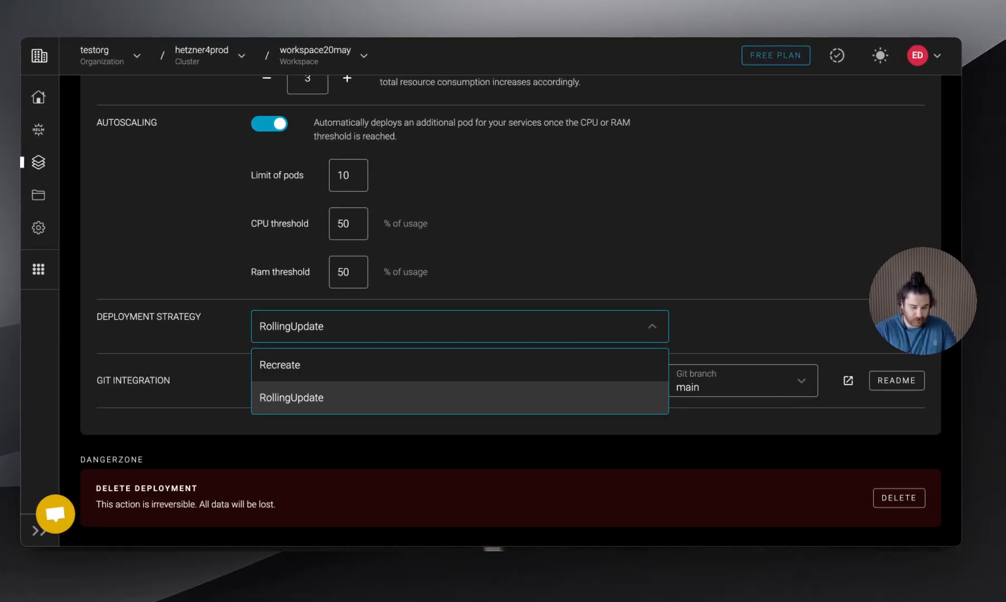
pyautogui.click(613, 264)
pyautogui.scroll(6, 613, 265)
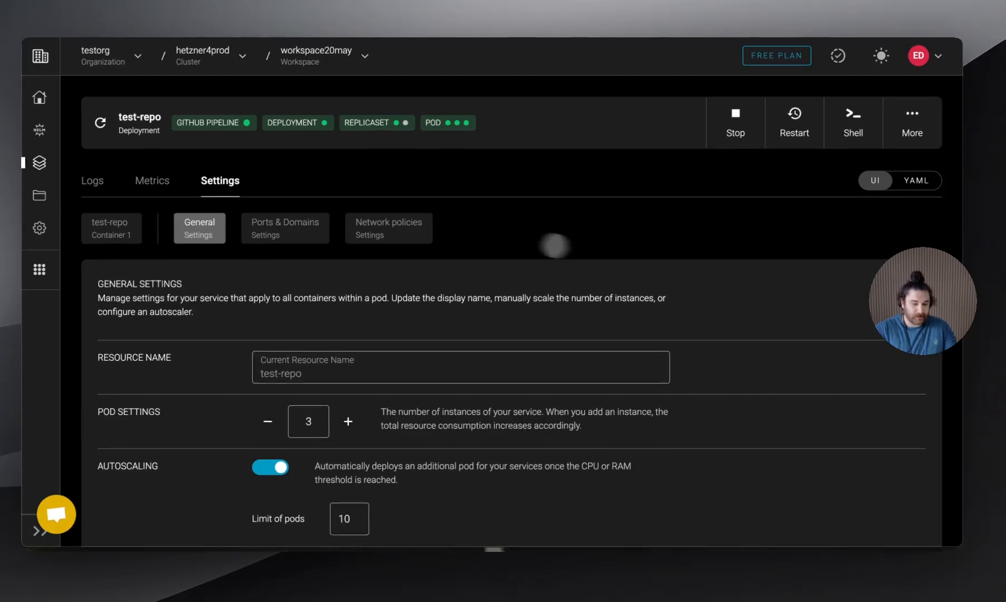
# Examine the test-repo container's CPU, RAM and ephemeral storage allocation and its environment variables
pyautogui.click(115, 228)
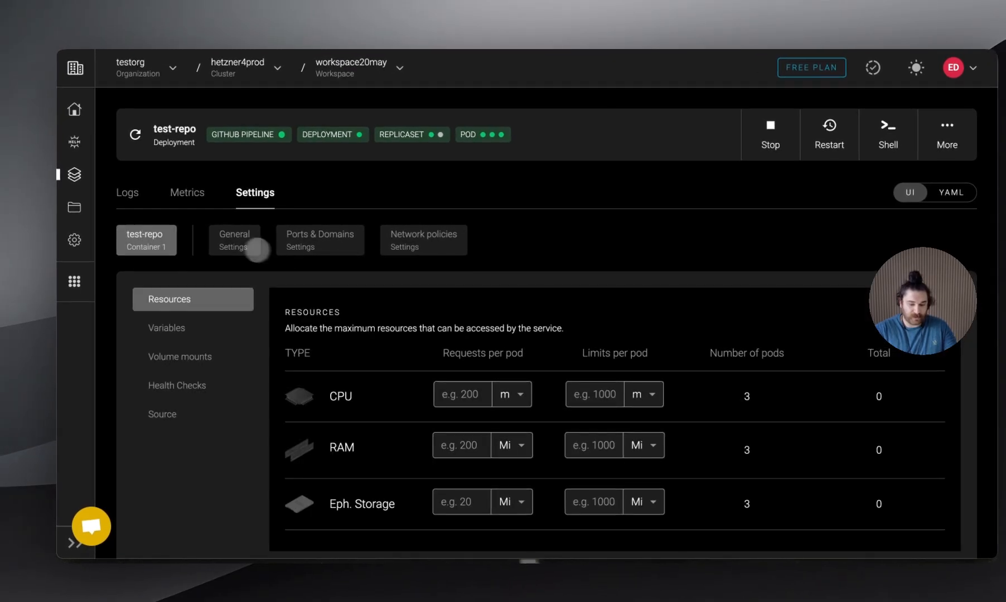
pyautogui.scroll(-1, 257, 249)
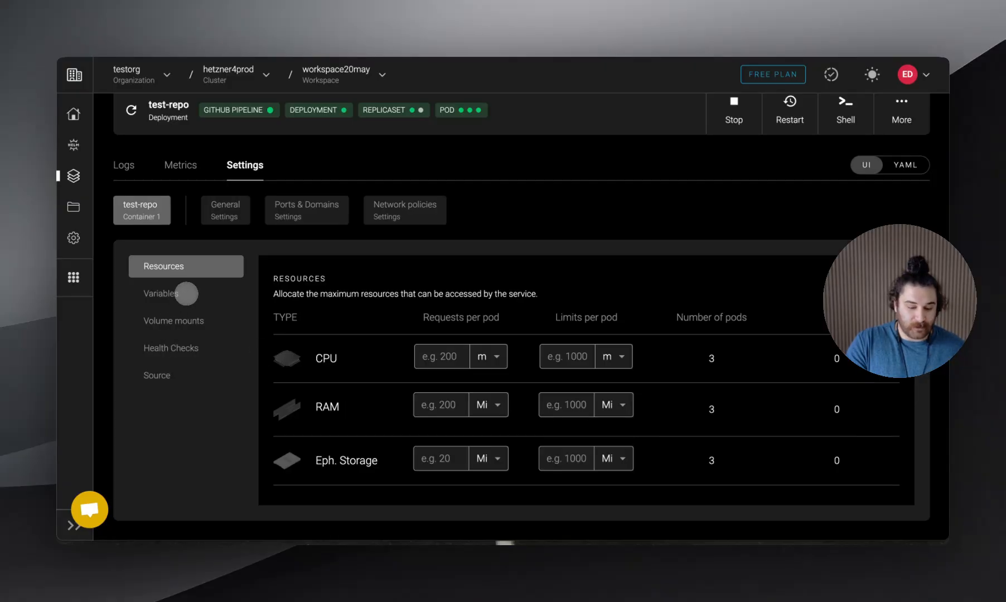
pyautogui.click(184, 293)
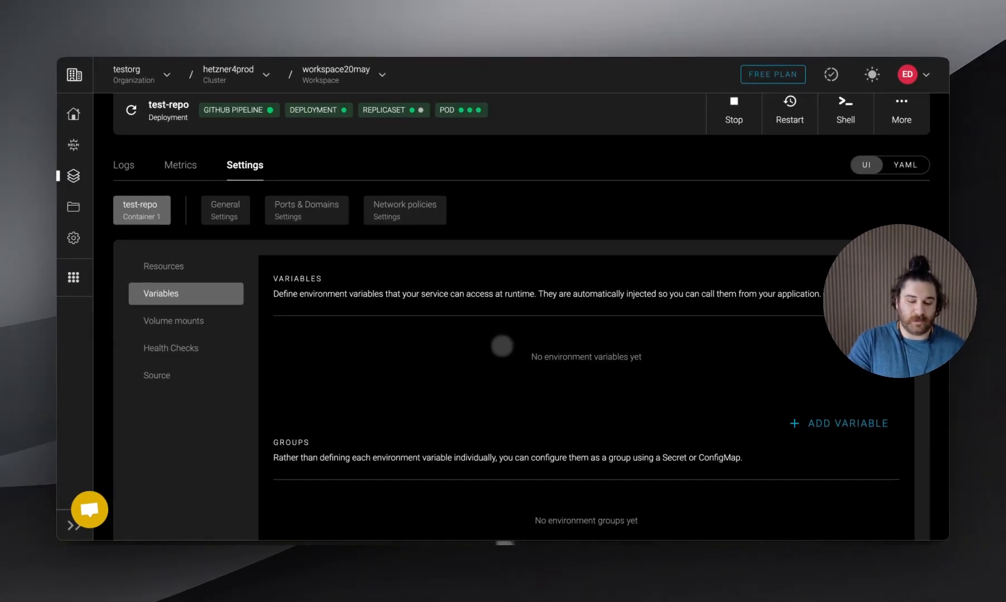
# Try adding a blank plain environment variable to the container, then remove it and discard the pending changes
pyautogui.click(837, 424)
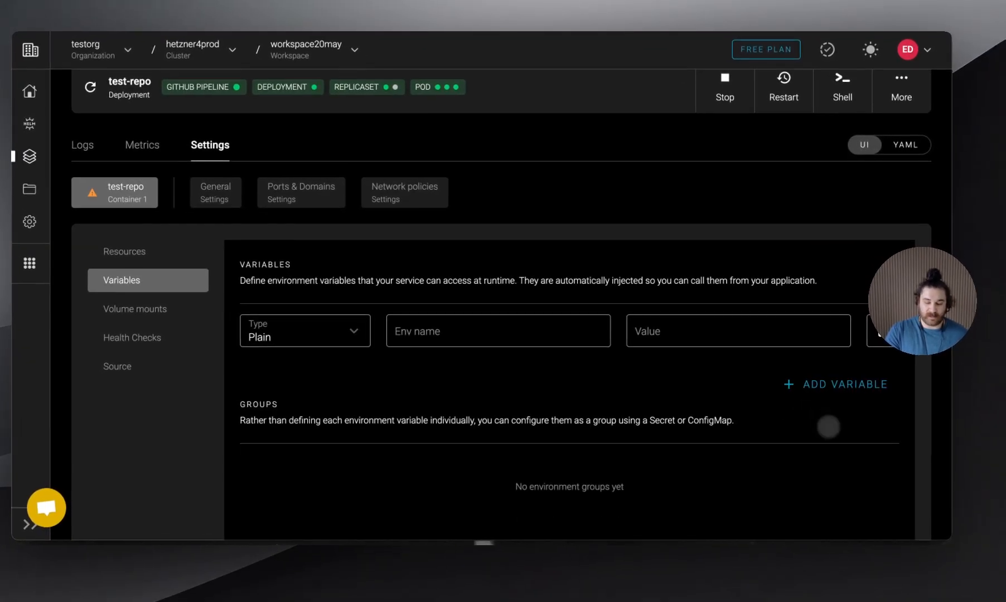
pyautogui.click(882, 331)
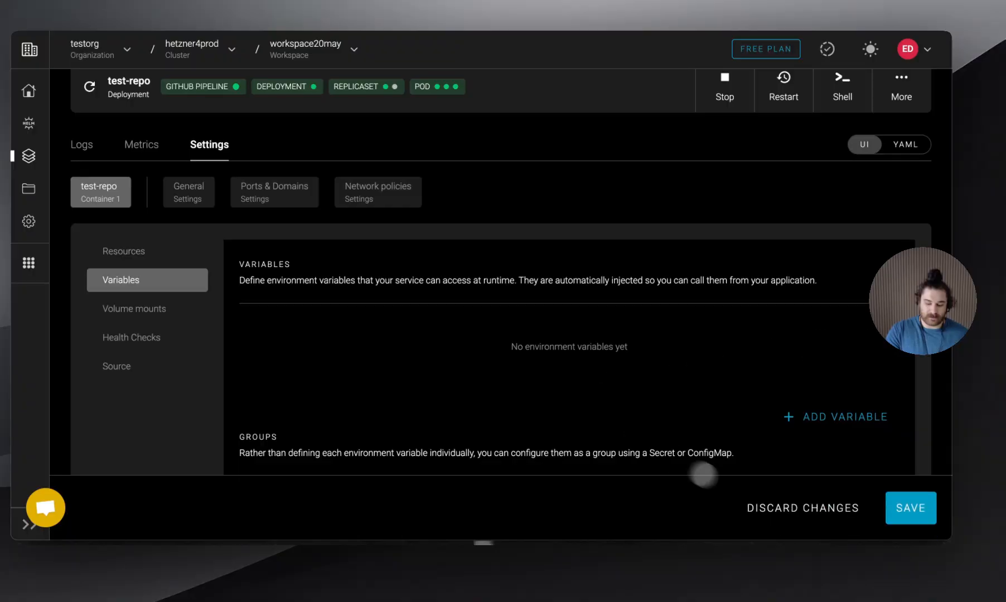
pyautogui.click(795, 514)
# Examine the container's volume mounts, container mounts and health check probe settings
pyautogui.click(146, 306)
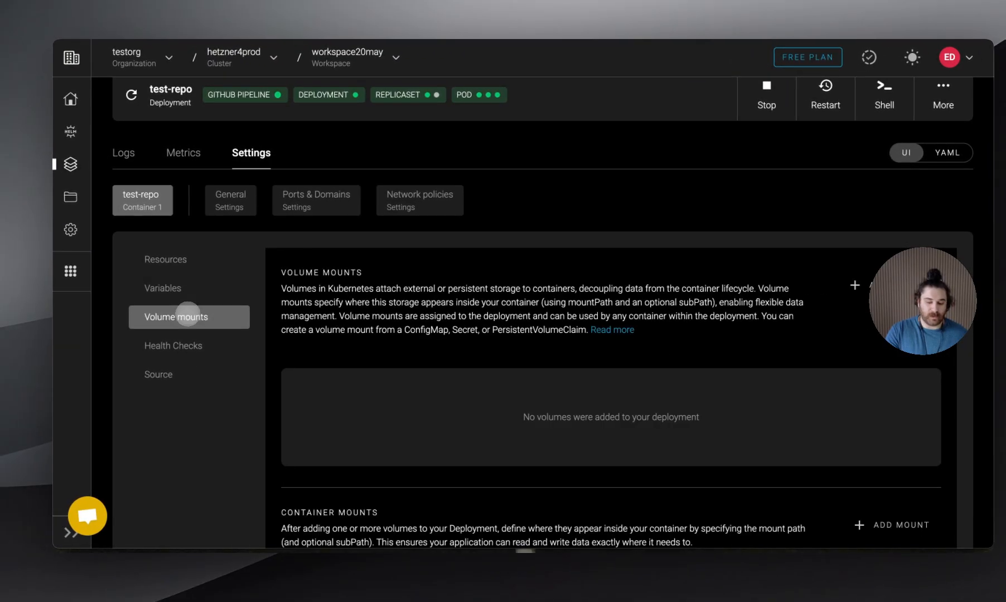
pyautogui.scroll(-3, 456, 352)
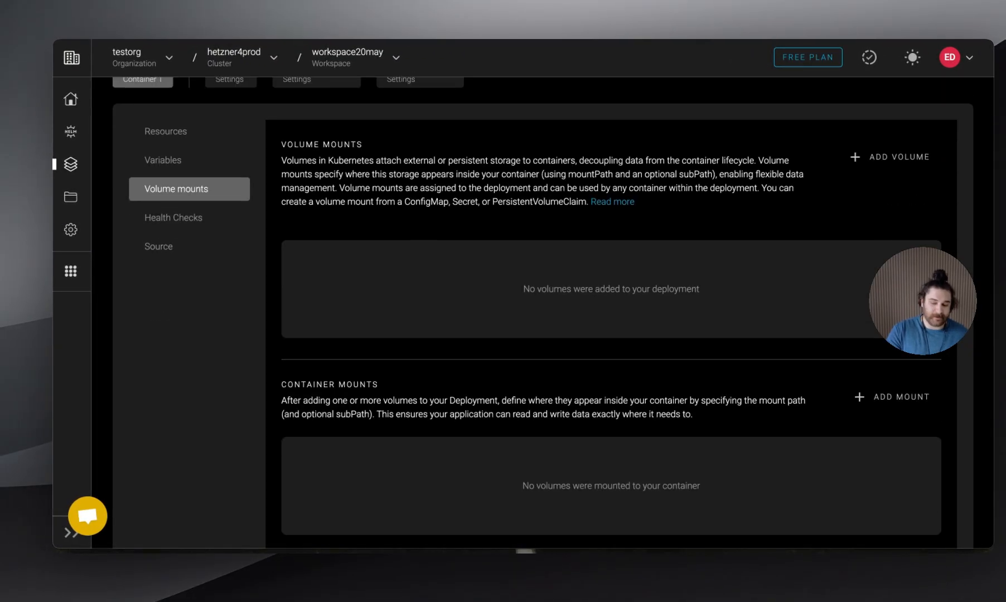
pyautogui.scroll(2, 449, 348)
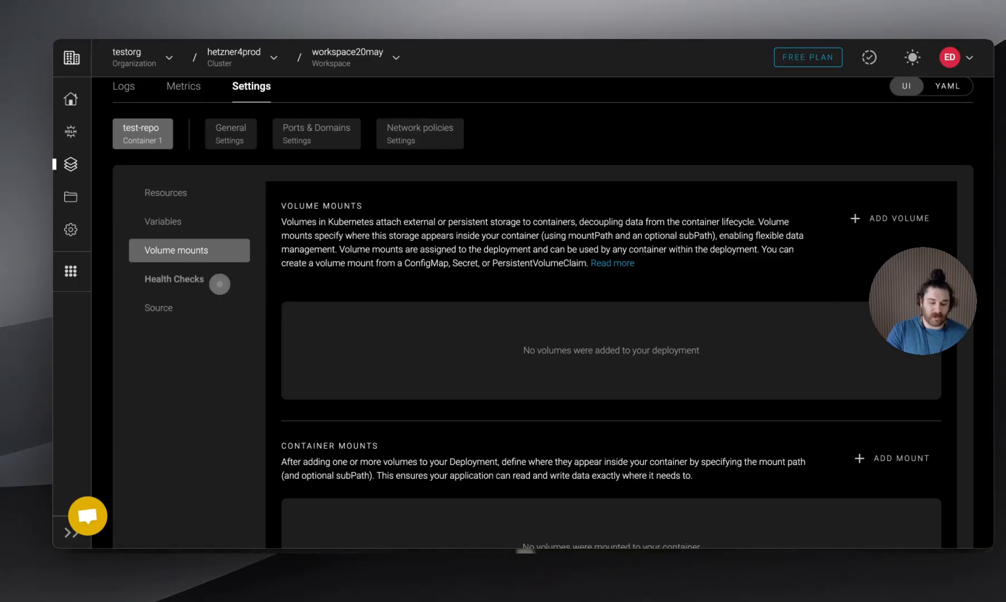
pyautogui.click(220, 282)
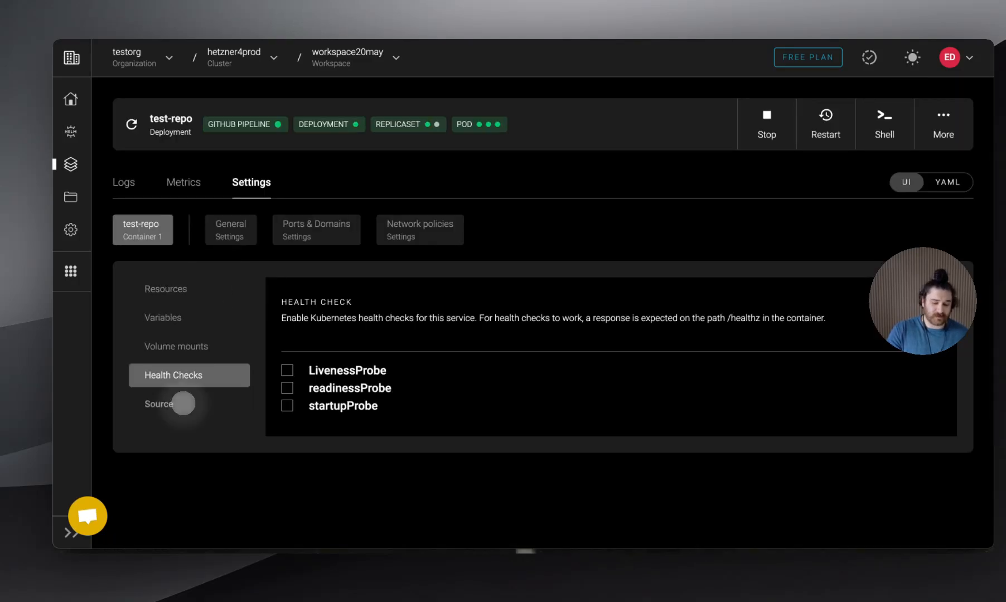
# Examine the container's source settings, including the image, pull policy options, pull secret, and image commands and arguments
pyautogui.click(182, 404)
pyautogui.scroll(-5, 455, 338)
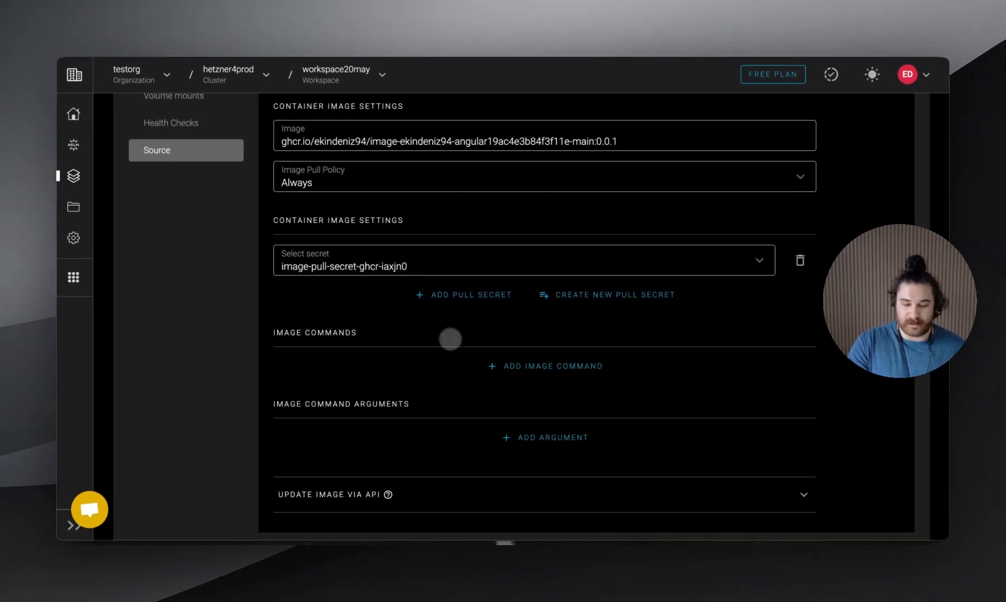
pyautogui.click(516, 178)
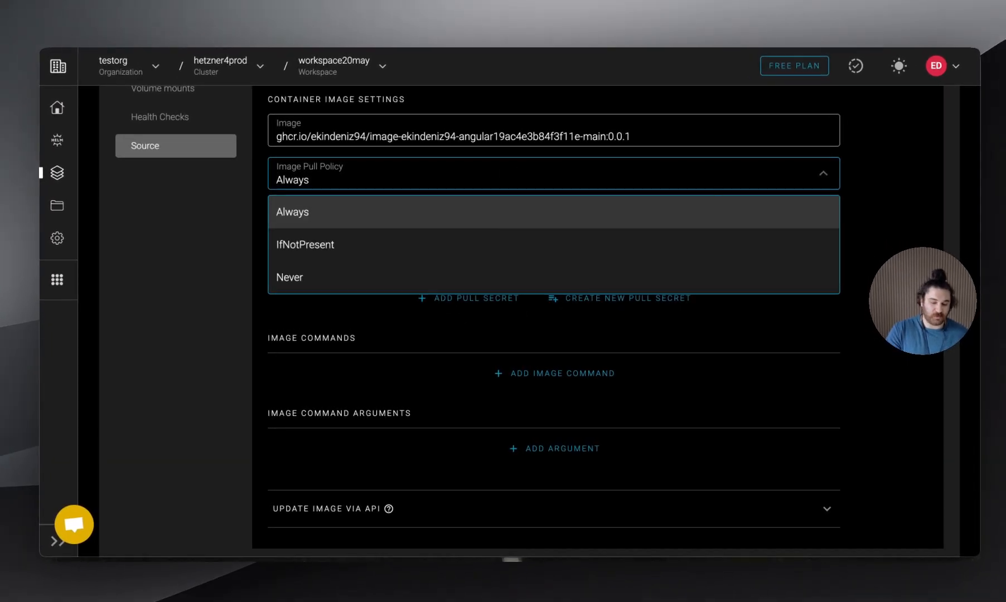
pyautogui.click(368, 323)
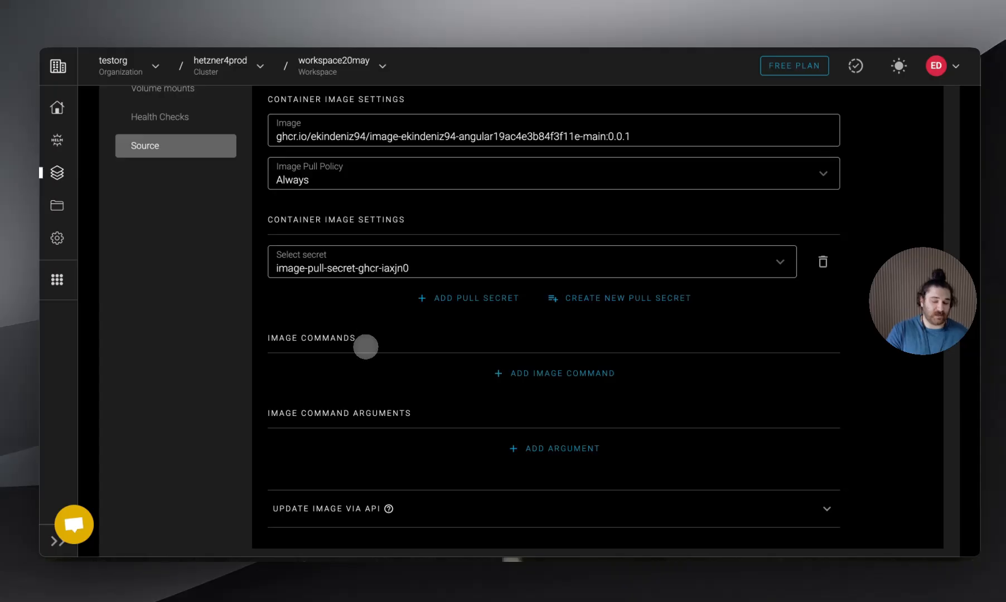
pyautogui.scroll(-1, 530, 318)
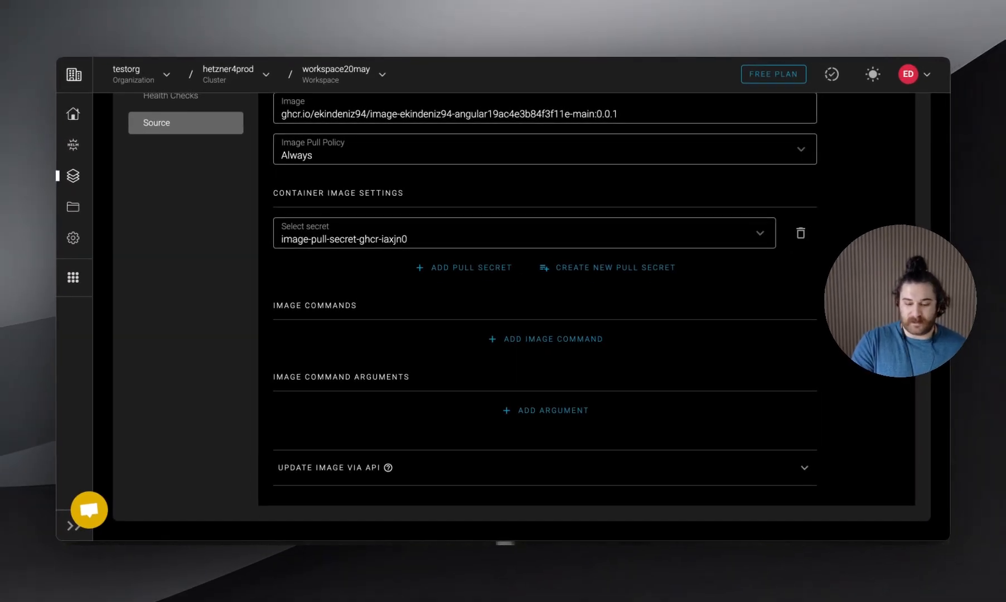
pyautogui.scroll(3, 530, 318)
pyautogui.scroll(3, 366, 341)
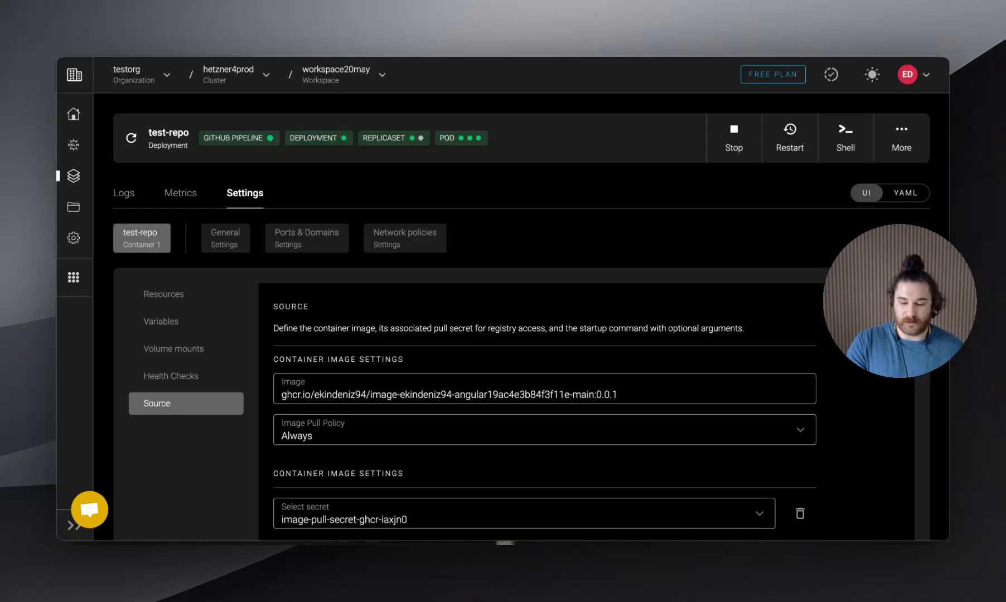
# Examine the test-repo deployment's YAML definition, its describe output and the topology of dependent resources
pyautogui.click(904, 193)
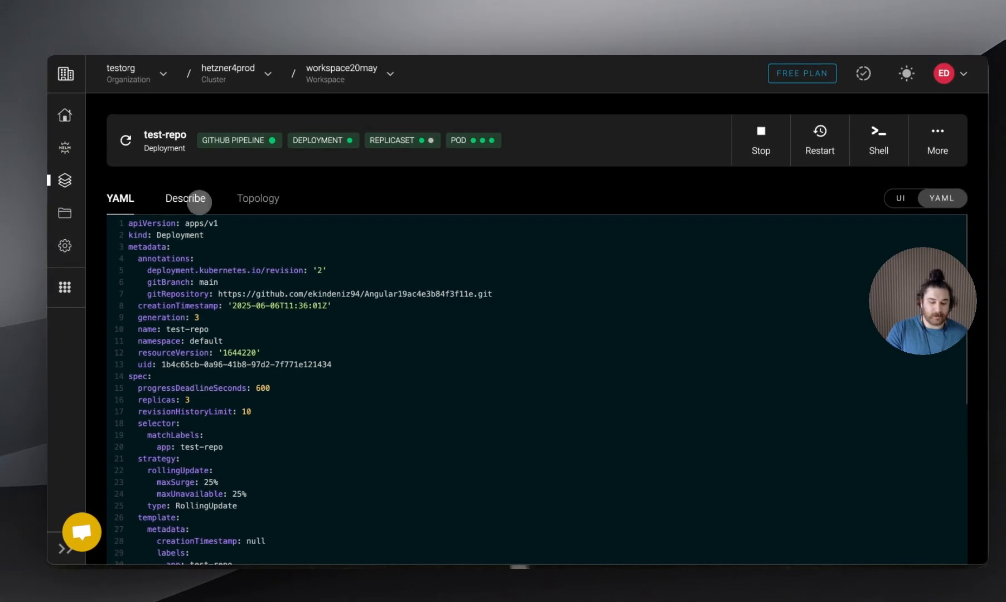
pyautogui.click(199, 197)
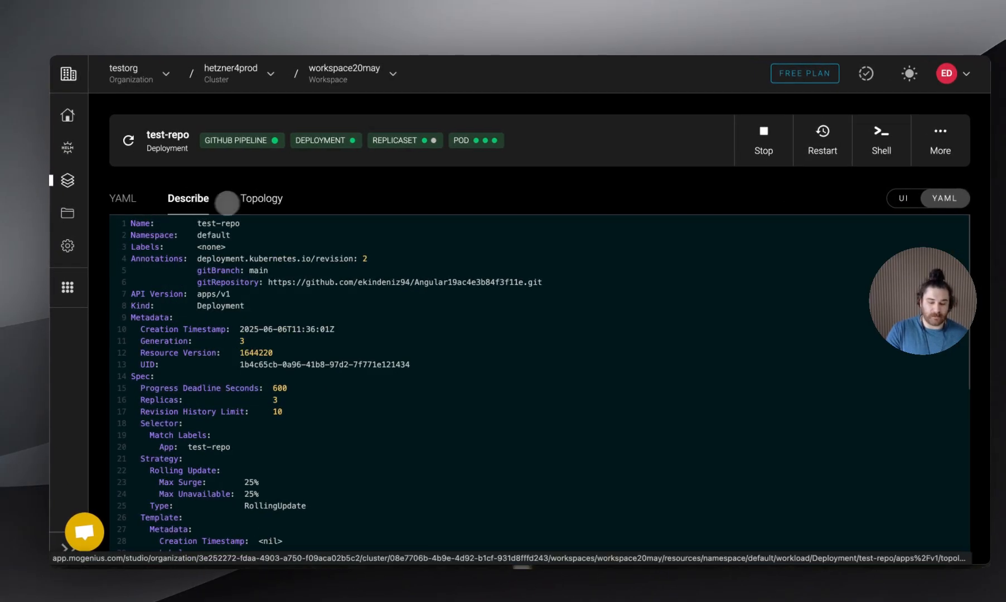
pyautogui.click(264, 199)
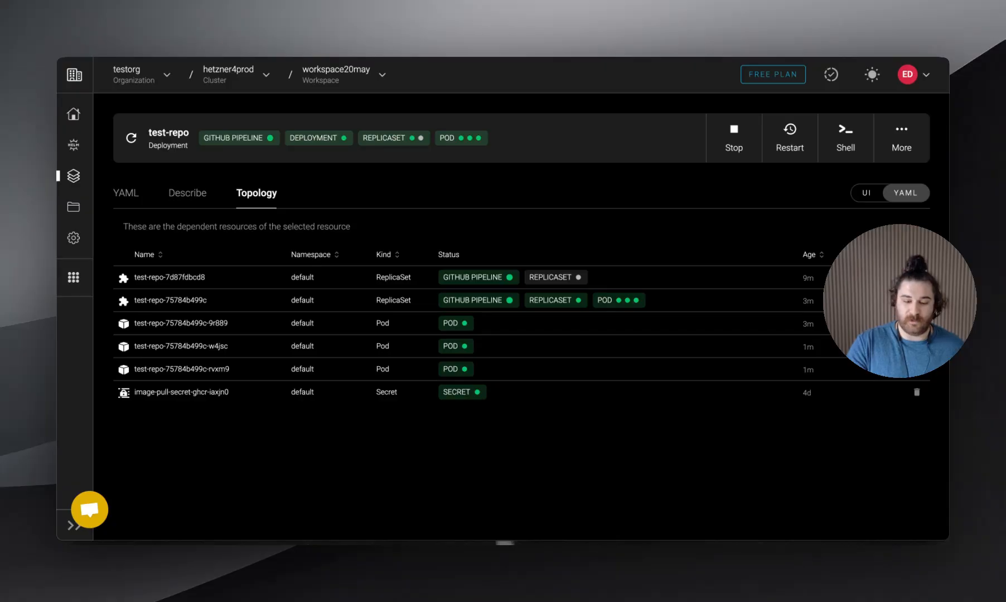
# Stop the test-repo deployment and start it again
pyautogui.click(731, 142)
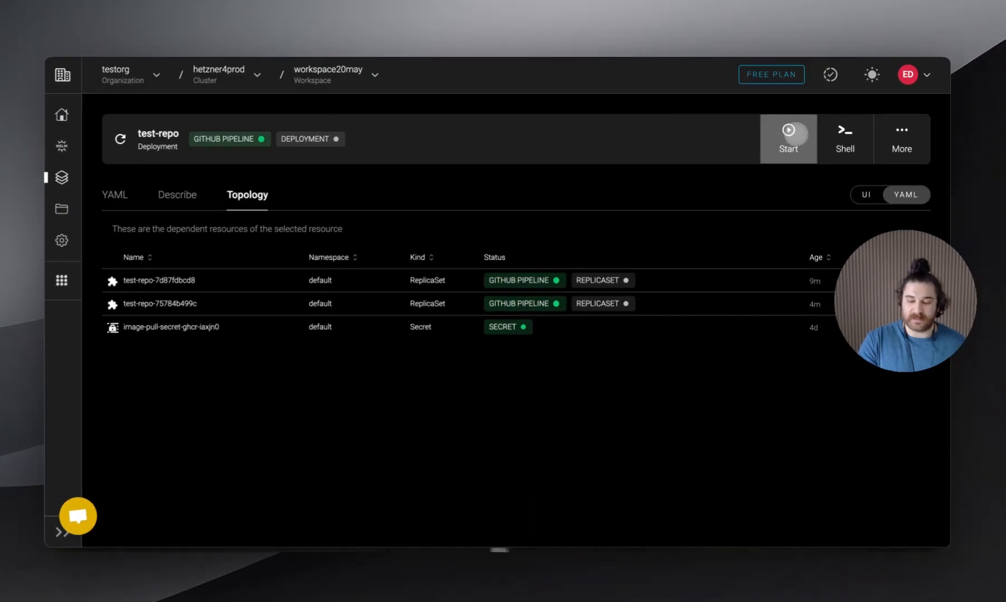
pyautogui.click(796, 134)
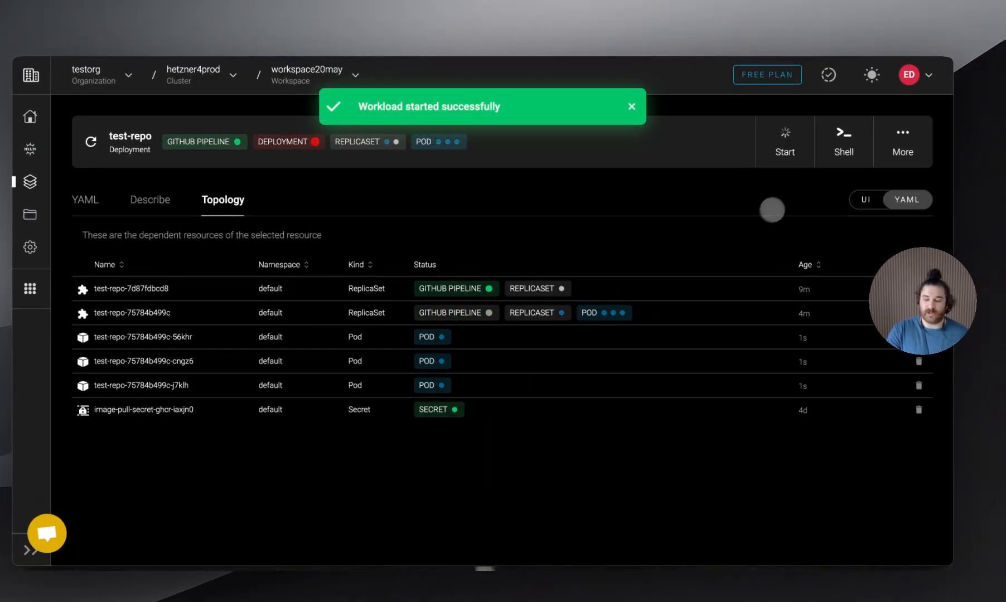
pyautogui.click(902, 151)
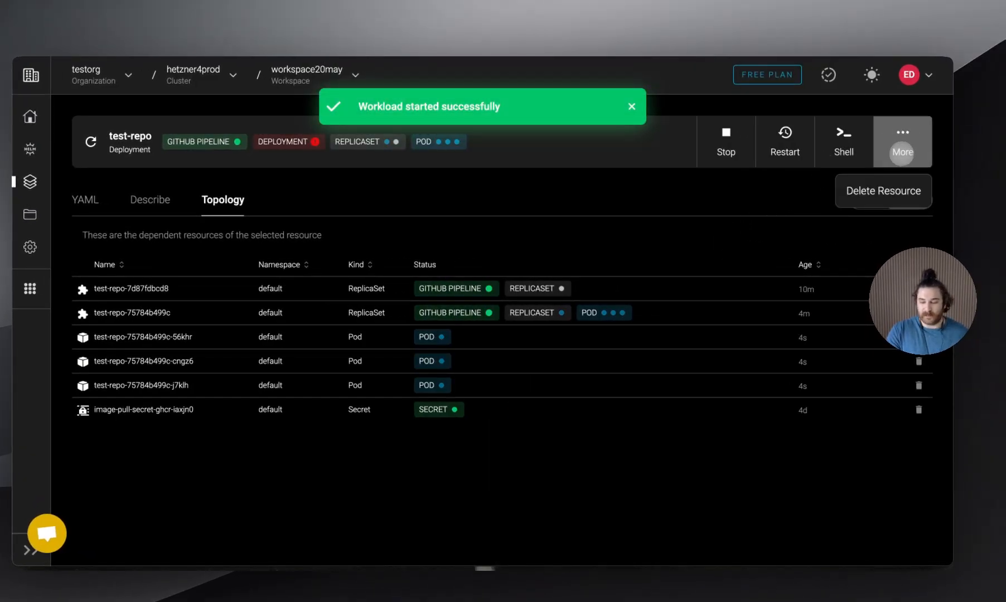
pyautogui.click(666, 216)
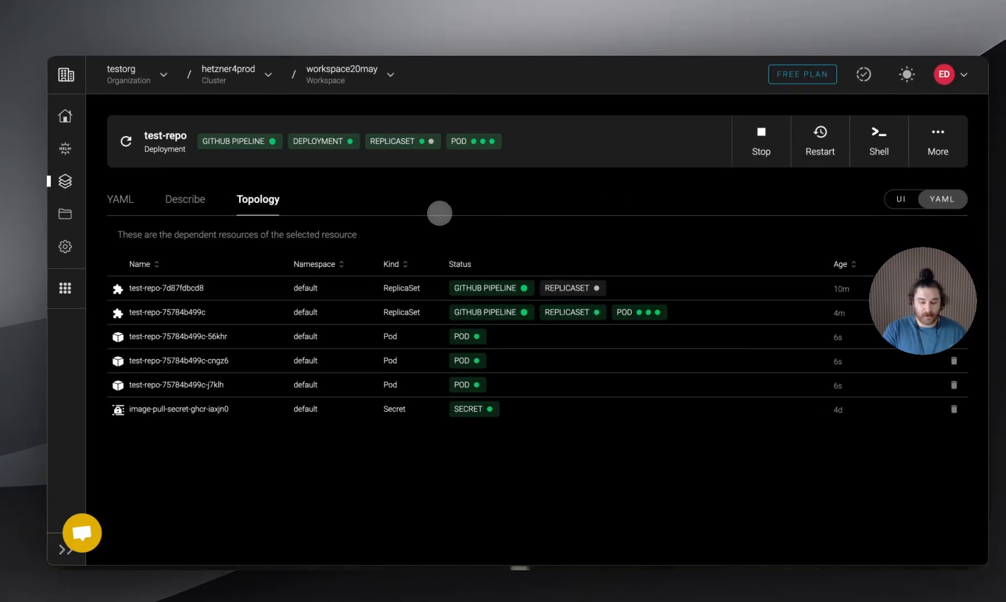
# Return to the UI view and examine the deployment's pod, event, build and operator logs
pyautogui.click(905, 200)
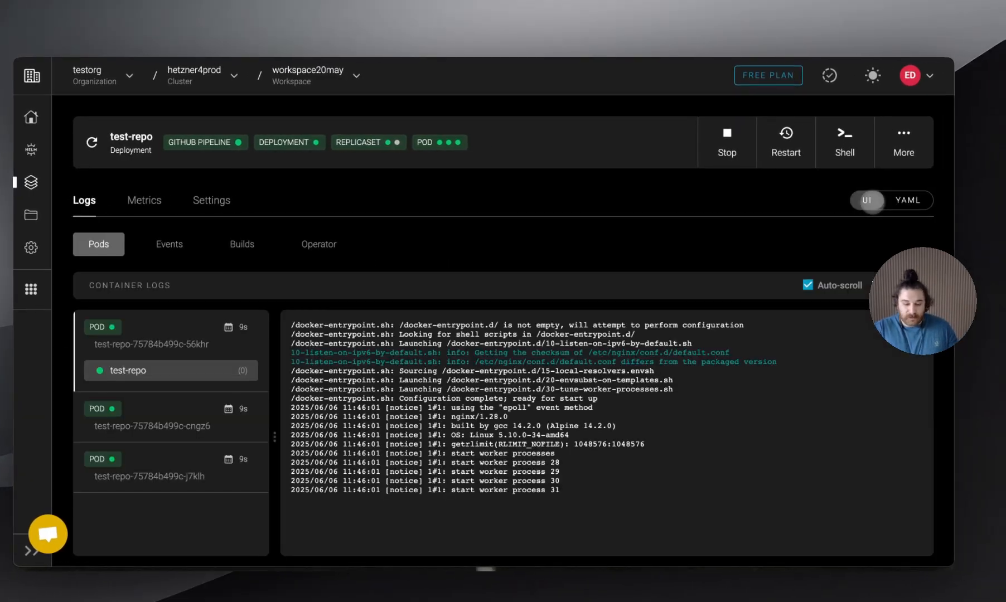
pyautogui.click(177, 243)
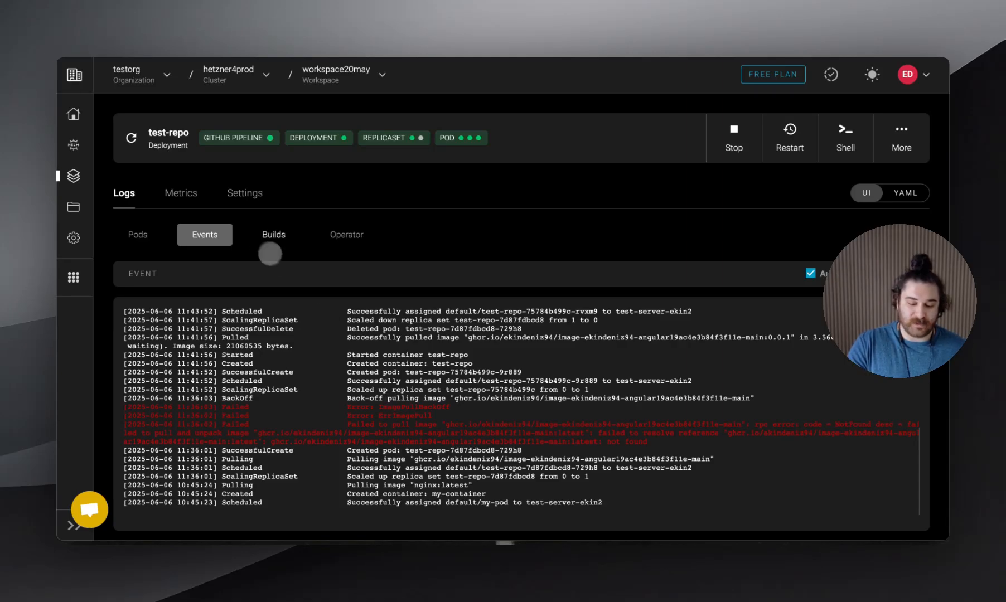
pyautogui.click(262, 237)
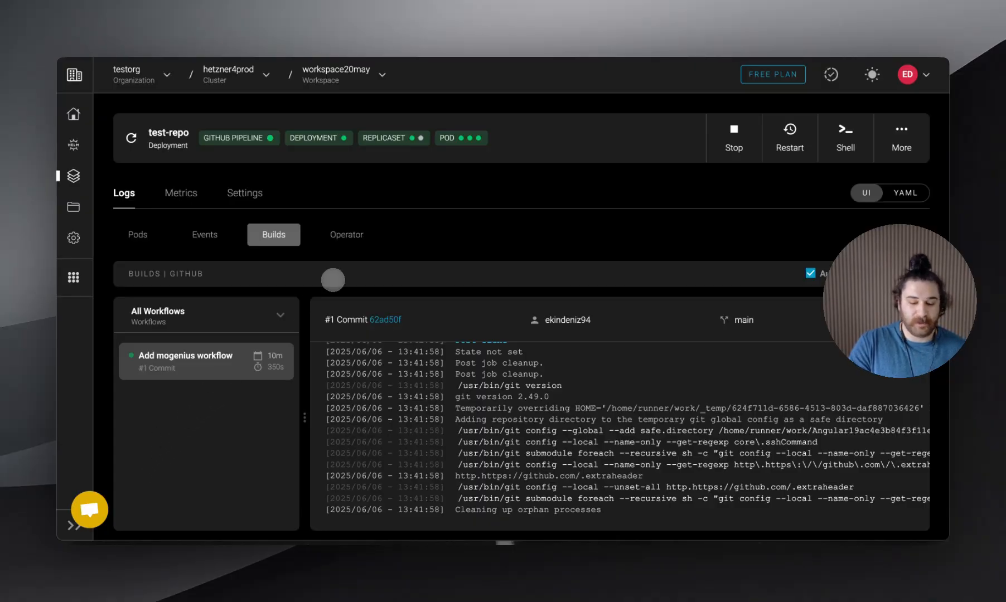
pyautogui.click(346, 235)
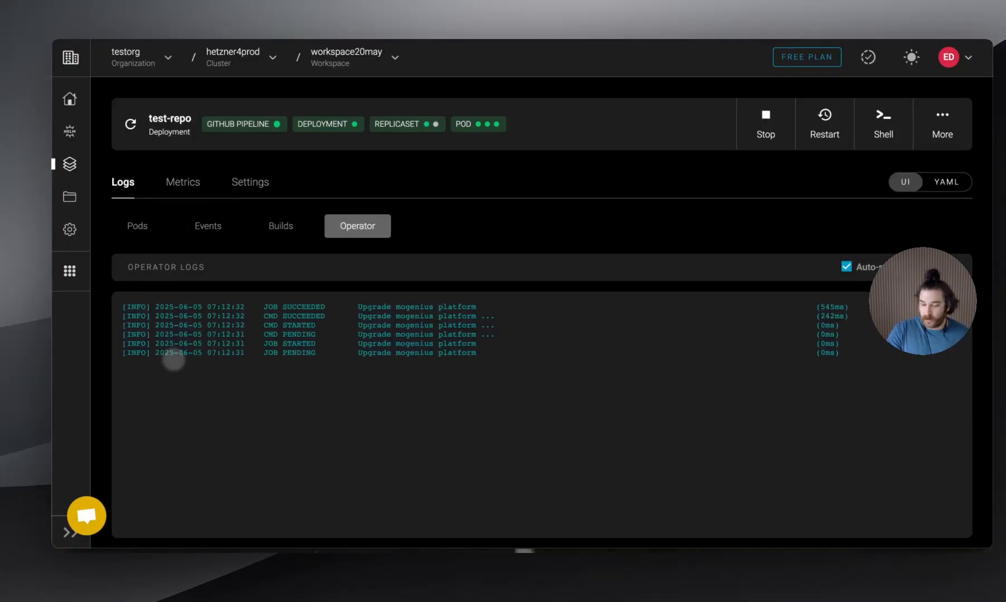
pyautogui.click(137, 226)
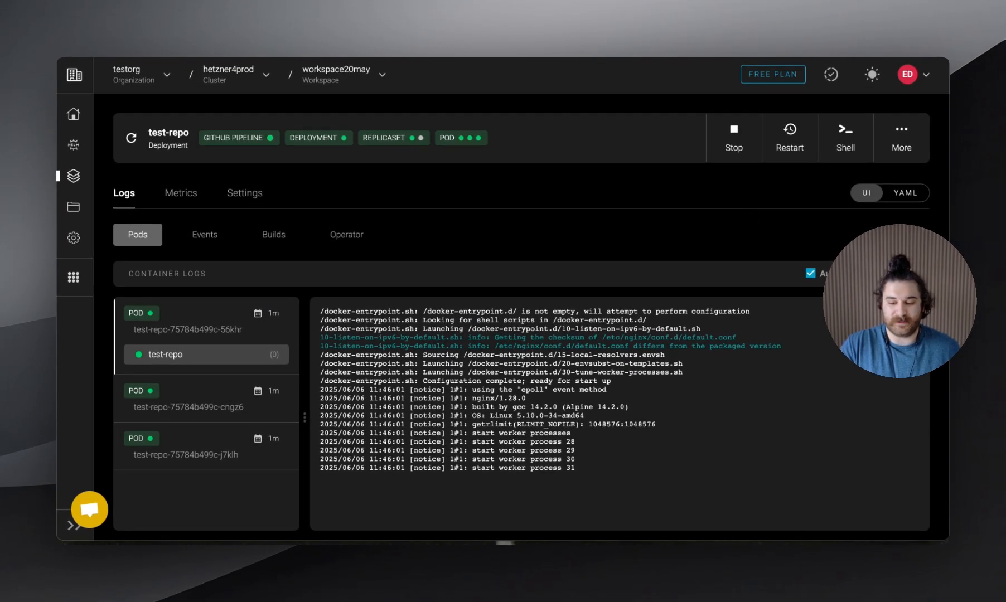
# Delete the test-repo deployment and confirm the workload's deletion
pyautogui.click(901, 134)
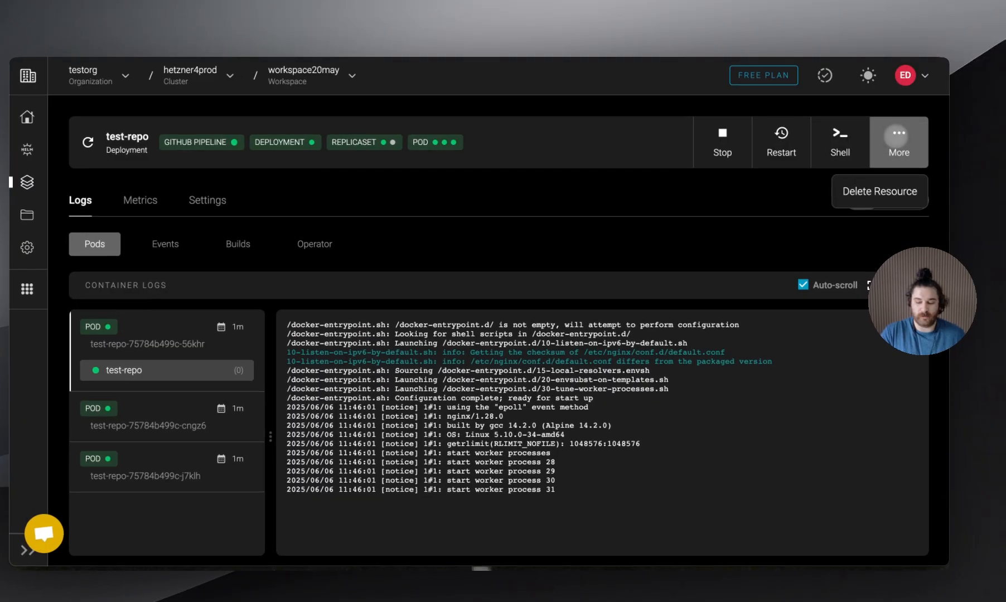
pyautogui.click(881, 191)
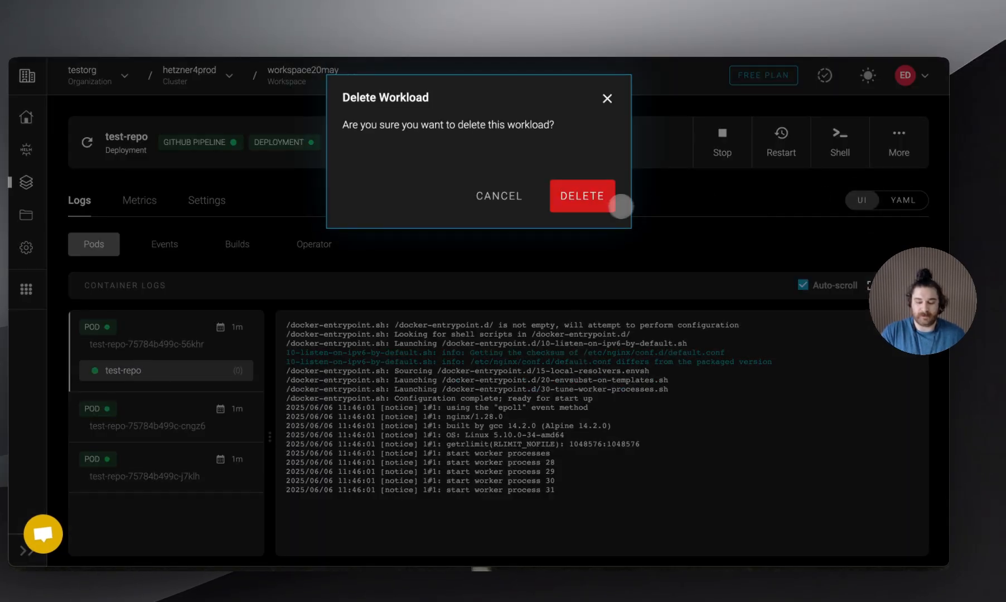
pyautogui.click(601, 196)
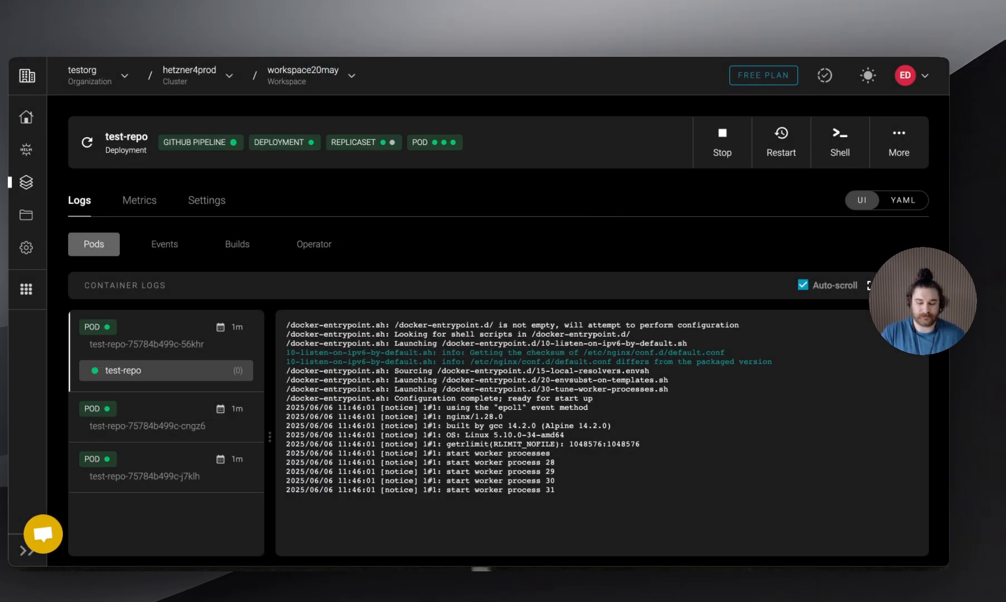